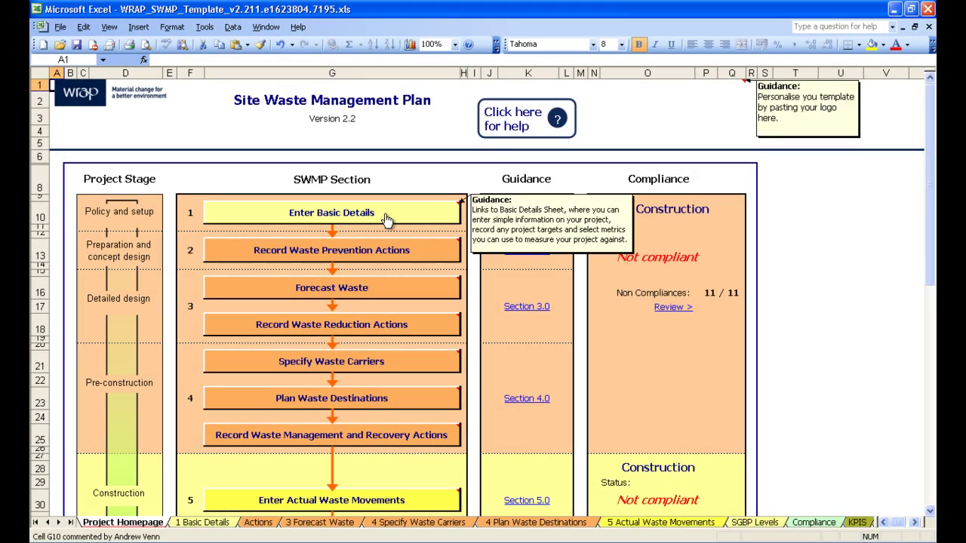
On the Basic Details sheet, enter Retail Inc as client name and Acme Contractors as principal contractor
{"action": "left_click", "coordinate": [385, 213]}
{"action": "left_click", "coordinate": [385, 213]}
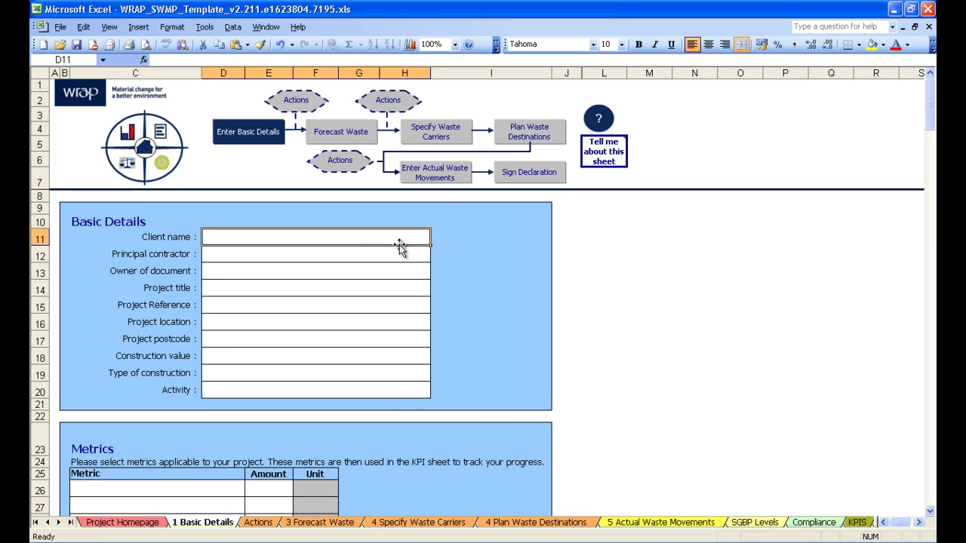
{"action": "type", "text": "Retai"}
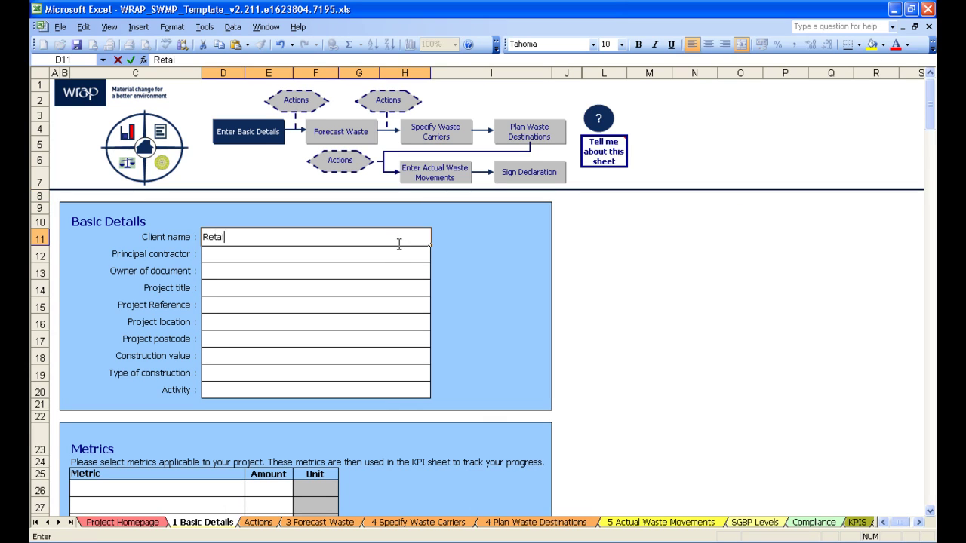
{"action": "type", "text": "l Inc"}
{"action": "key", "text": "Return"}
{"action": "type", "text": "Ac"}
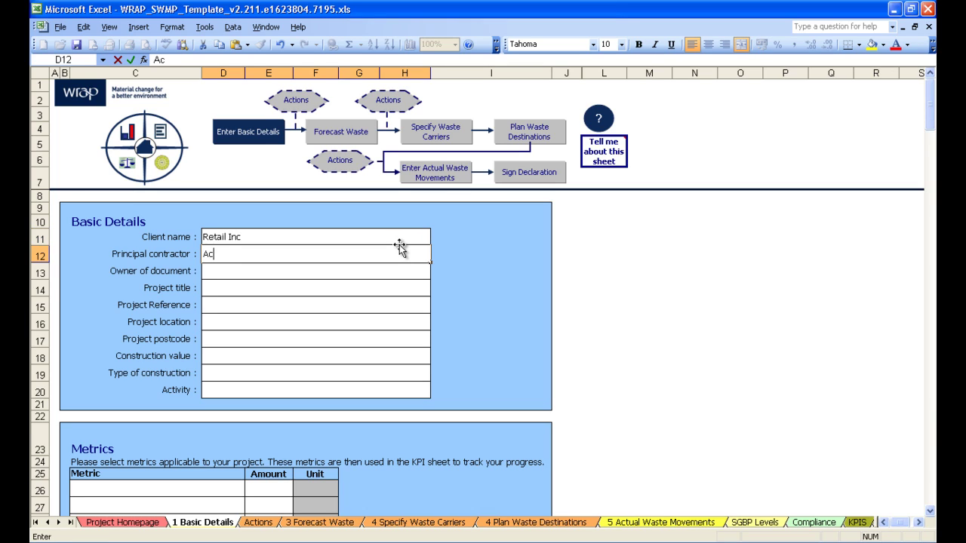
{"action": "type", "text": "me COntractor"}
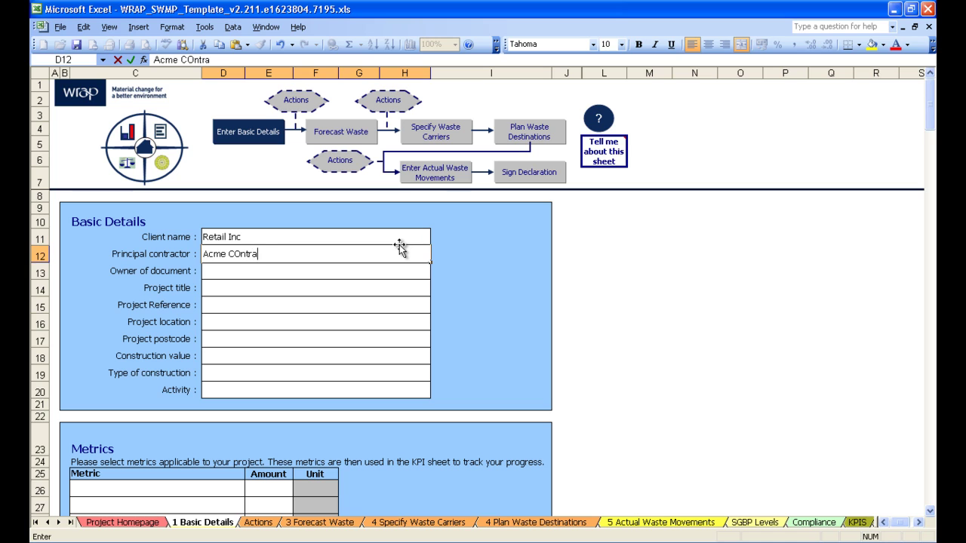
{"action": "type", "text": "s"}
{"action": "key", "text": "Return"}
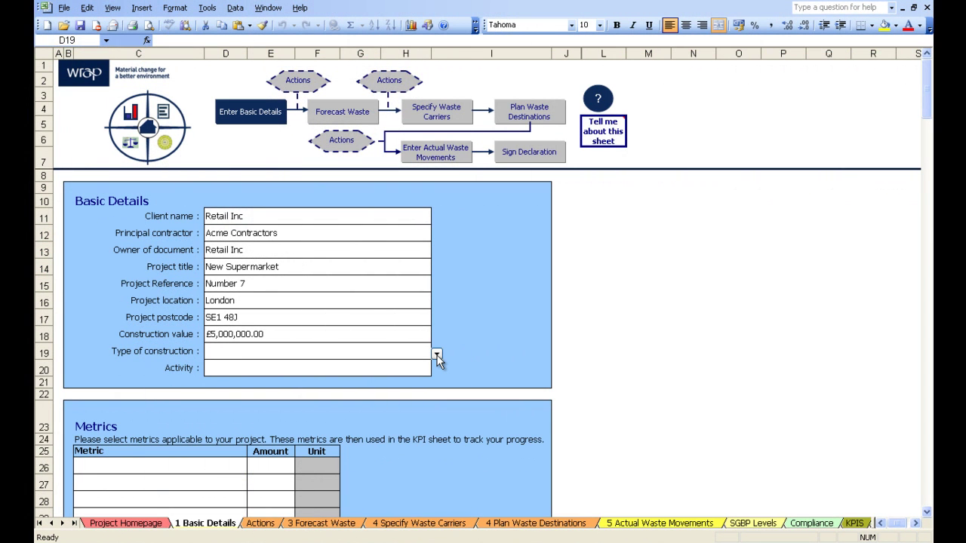
Set the type of construction to Commercial retail and the activity to New construction
{"action": "left_click", "coordinate": [436, 355]}
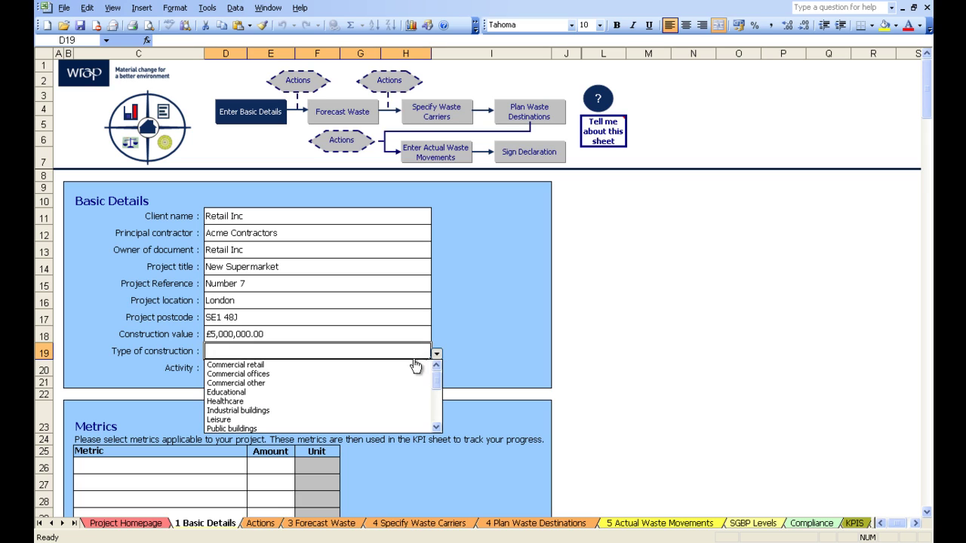
{"action": "left_click", "coordinate": [388, 366]}
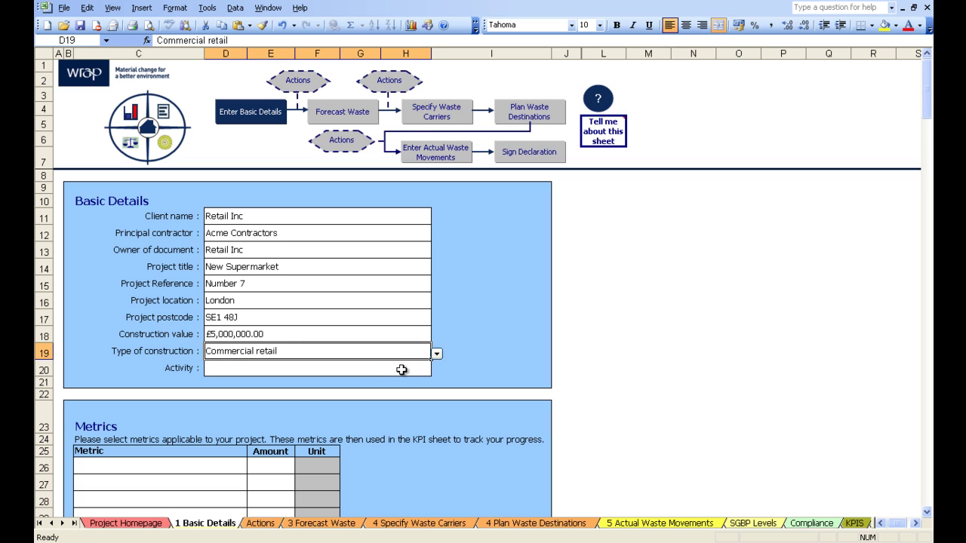
{"action": "left_click", "coordinate": [407, 370]}
{"action": "left_click", "coordinate": [436, 371]}
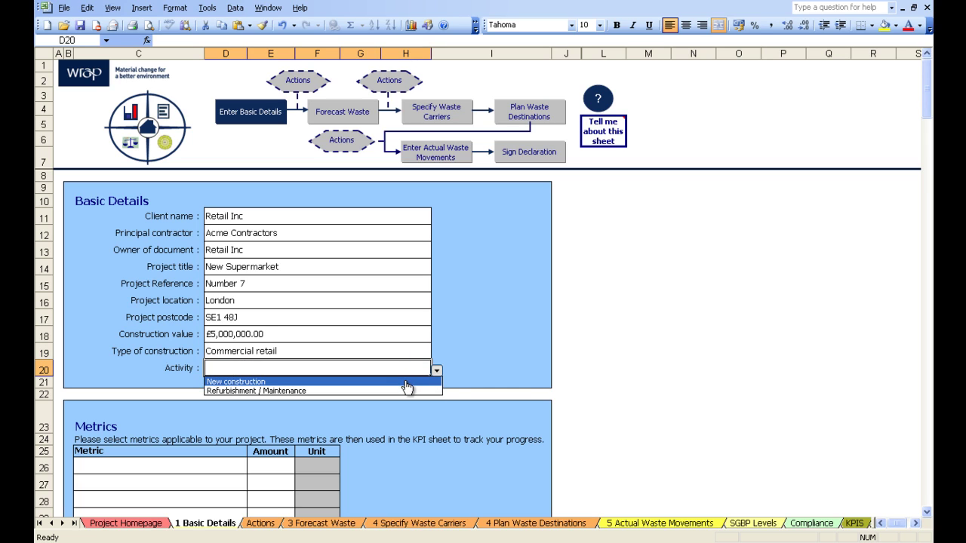
{"action": "left_click", "coordinate": [405, 381]}
{"action": "left_click", "coordinate": [405, 381]}
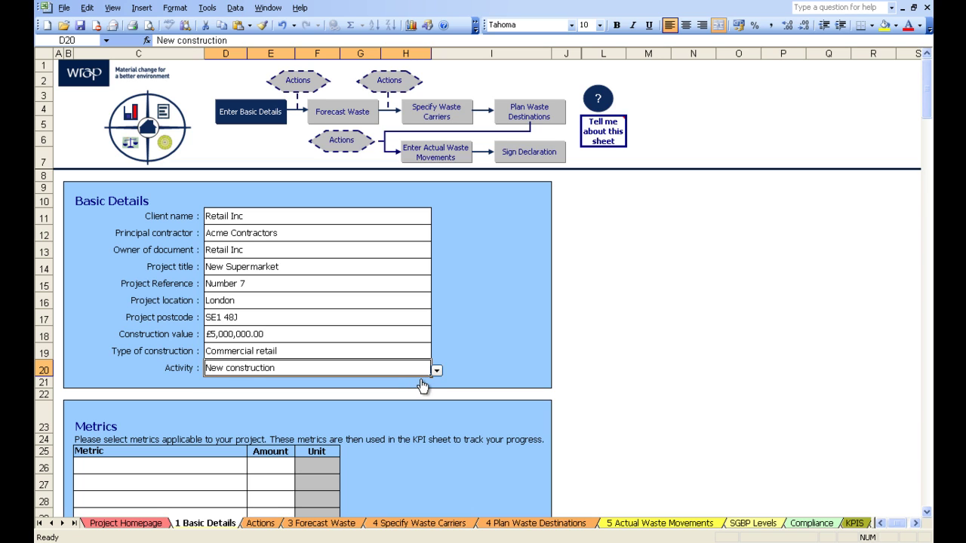
Add the metric Footprint (m2) of site in the first Metrics row with an amount of 1000
{"action": "scroll", "coordinate": [423, 386], "scroll_direction": "down", "scroll_amount": 2}
{"action": "left_click", "coordinate": [187, 360]}
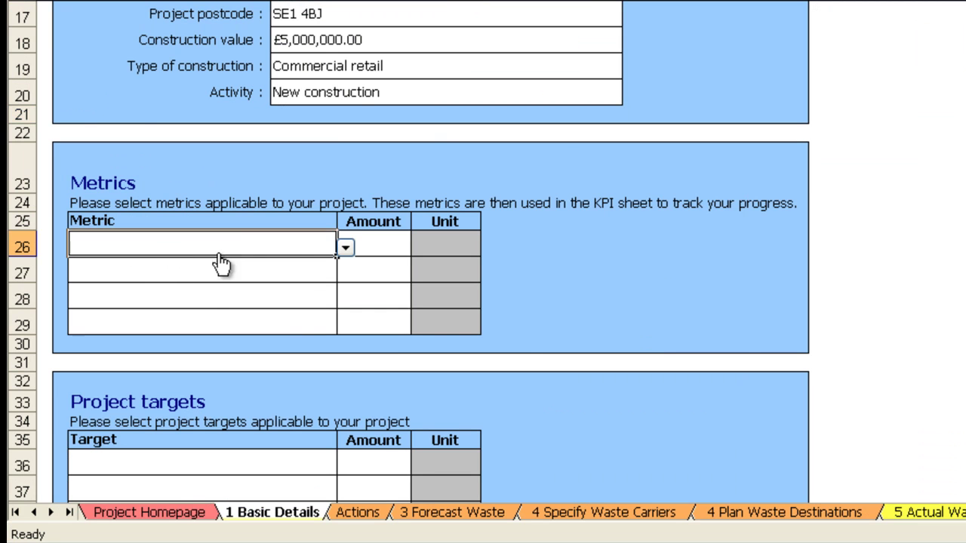
{"action": "left_click", "coordinate": [347, 249]}
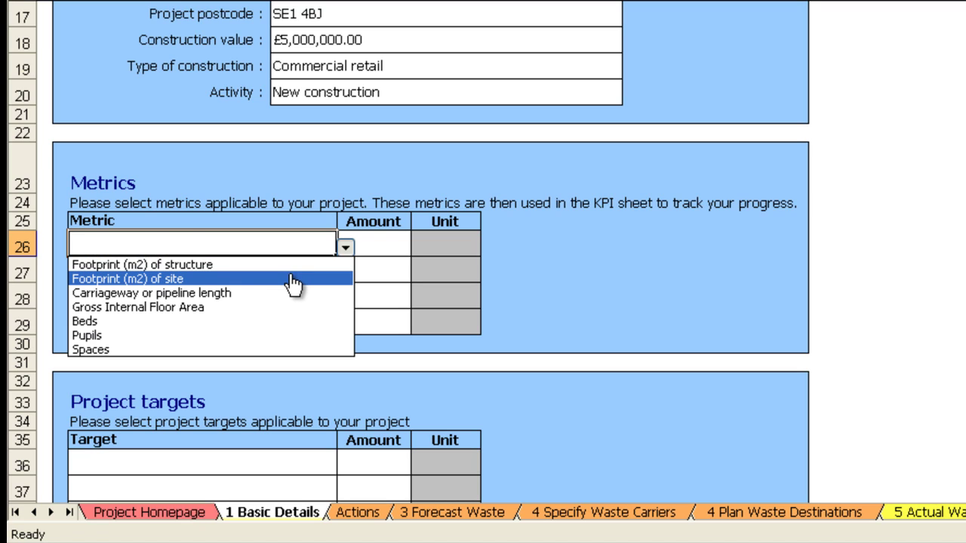
{"action": "left_click", "coordinate": [293, 284]}
{"action": "left_click", "coordinate": [369, 243]}
{"action": "type", "text": "100"}
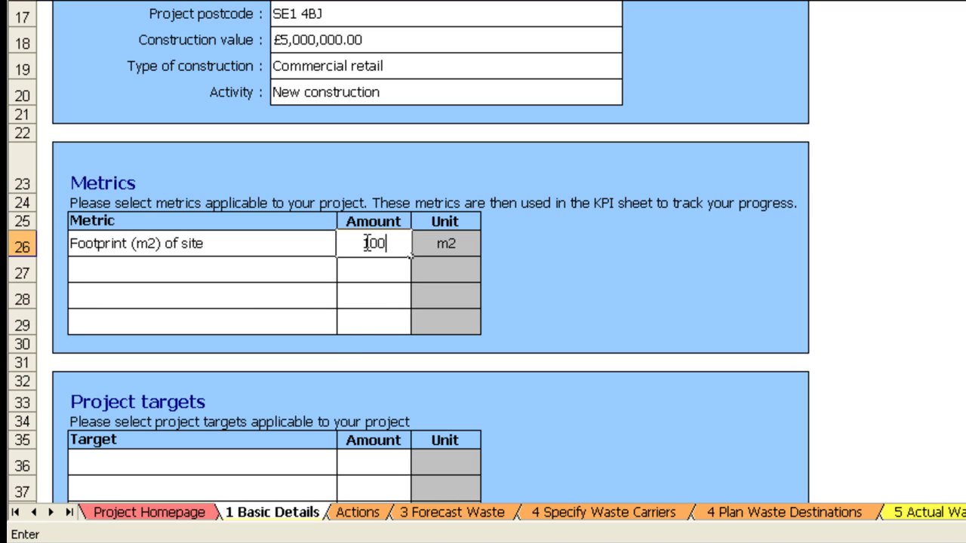
{"action": "type", "text": "0"}
{"action": "key", "text": "Return"}
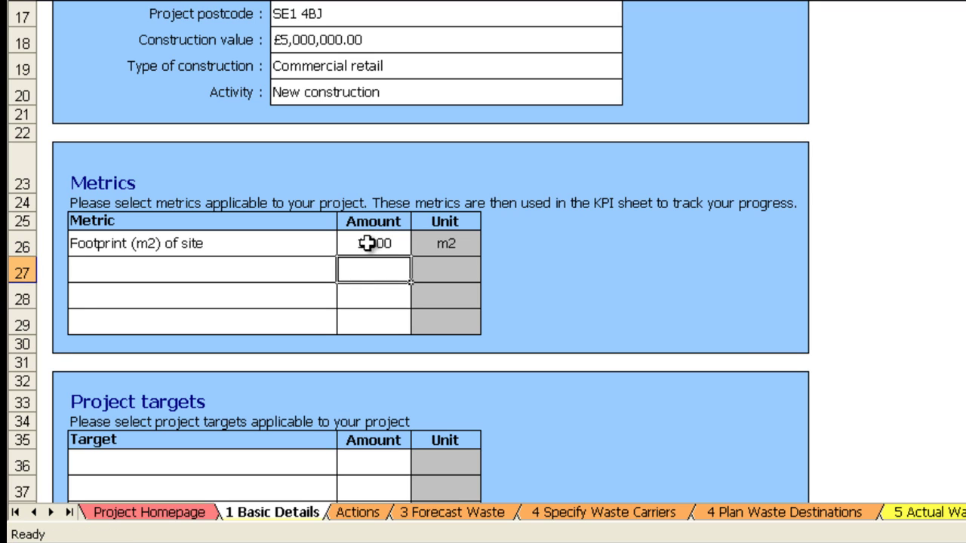
{"action": "left_click", "coordinate": [325, 266]}
{"action": "left_click", "coordinate": [344, 273]}
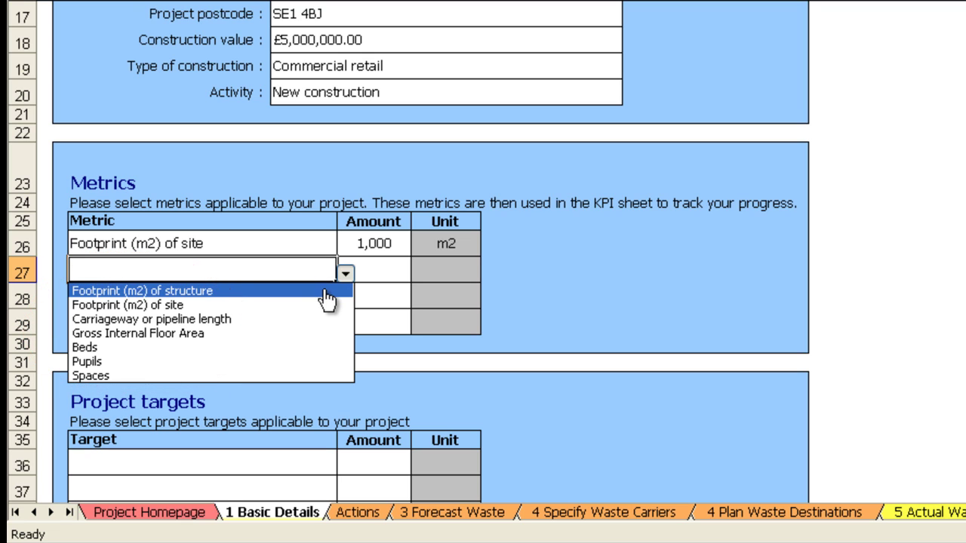
{"action": "left_click", "coordinate": [345, 273]}
Add the project target Total waste arisings in the first target row with an amount of 150
{"action": "scroll", "coordinate": [252, 392], "scroll_direction": "down", "scroll_amount": 3}
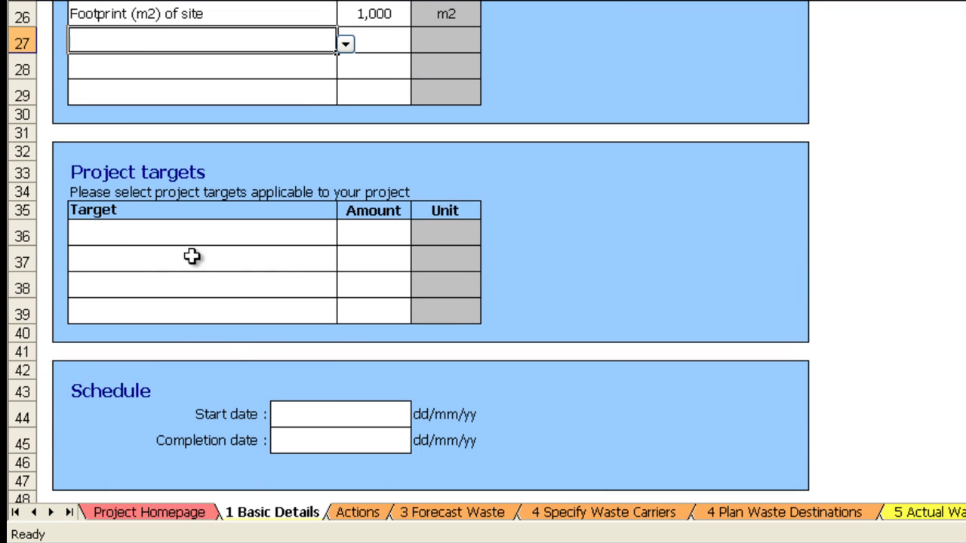
{"action": "left_click", "coordinate": [192, 235]}
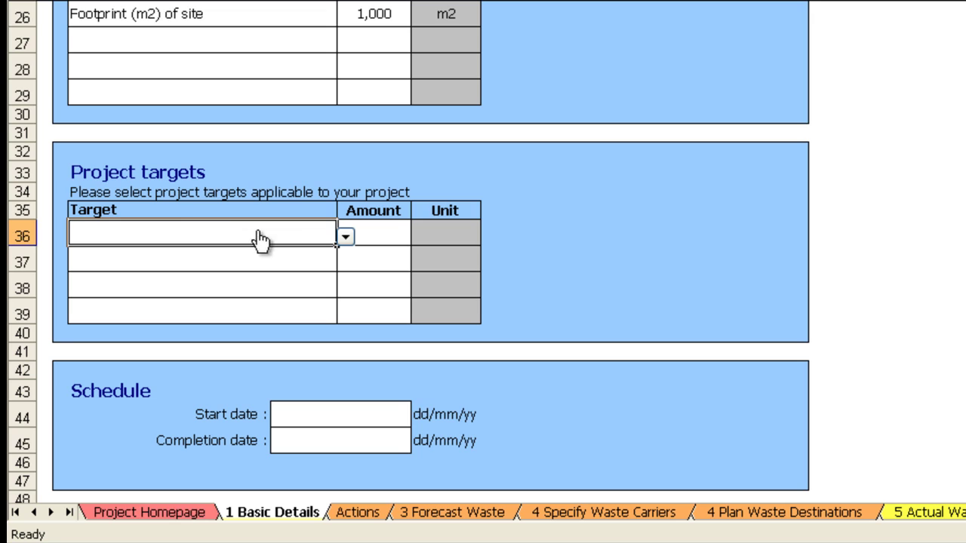
{"action": "left_click", "coordinate": [345, 236]}
{"action": "left_click", "coordinate": [260, 269]}
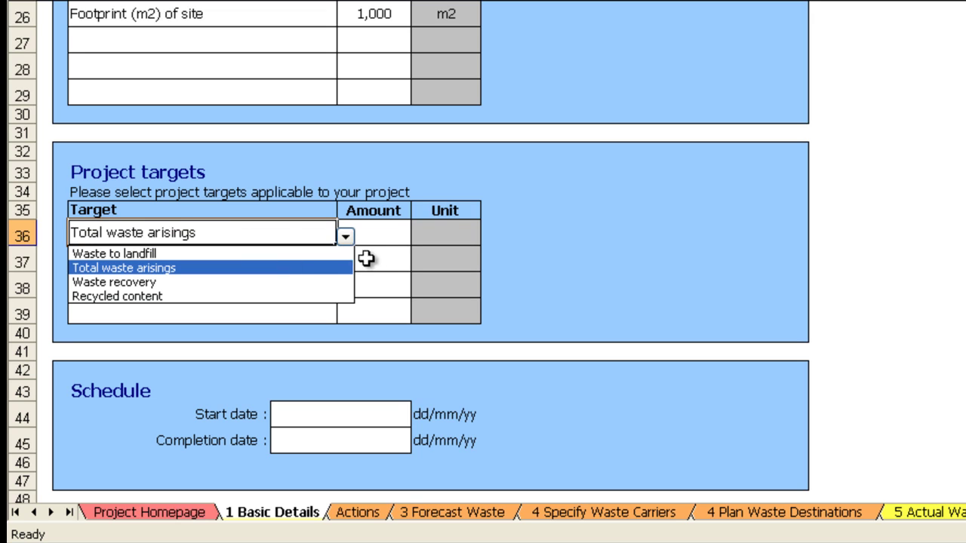
{"action": "left_click", "coordinate": [378, 240]}
{"action": "type", "text": "150"}
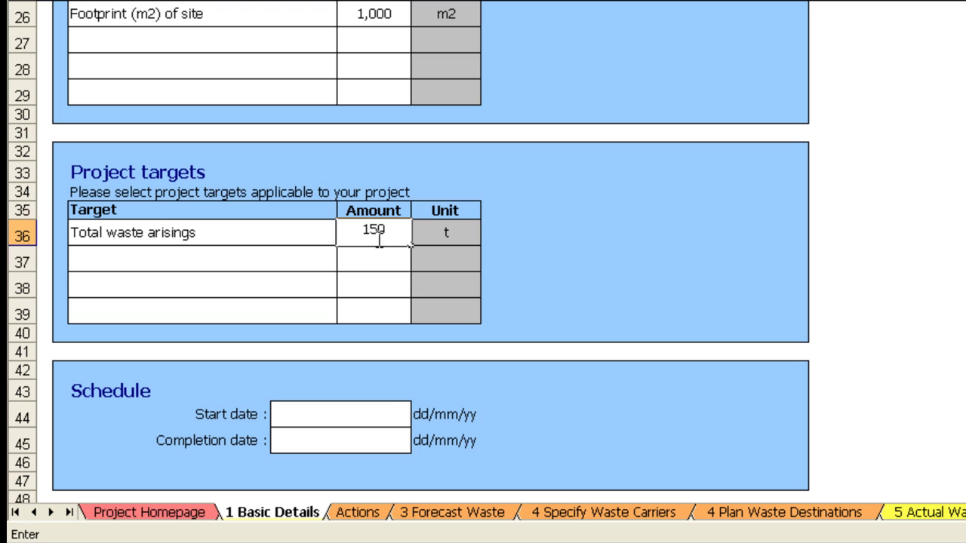
{"action": "key", "text": "Return"}
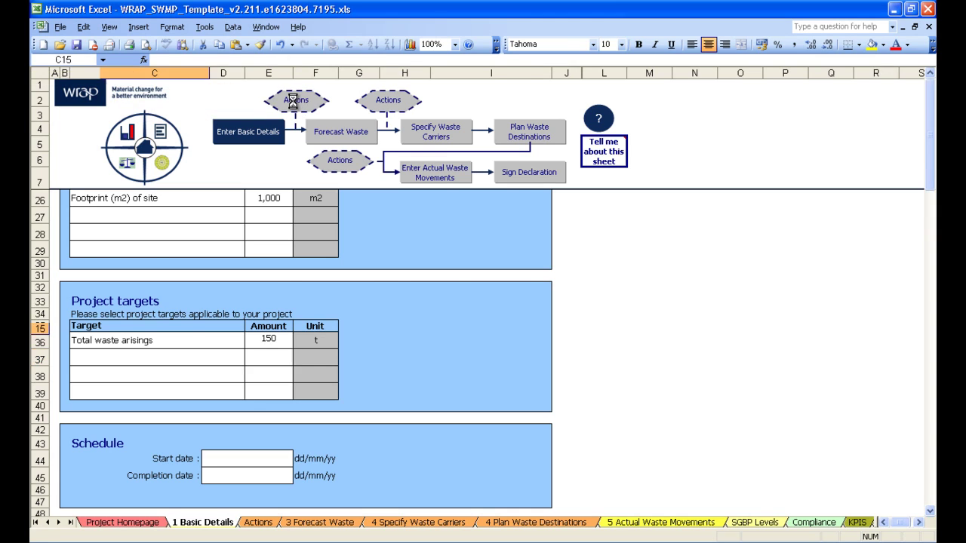
On the Actions sheet reached from Basic Details, set the declaration about recording decisions taken before the plan was drafted to Yes
{"action": "left_click", "coordinate": [295, 104]}
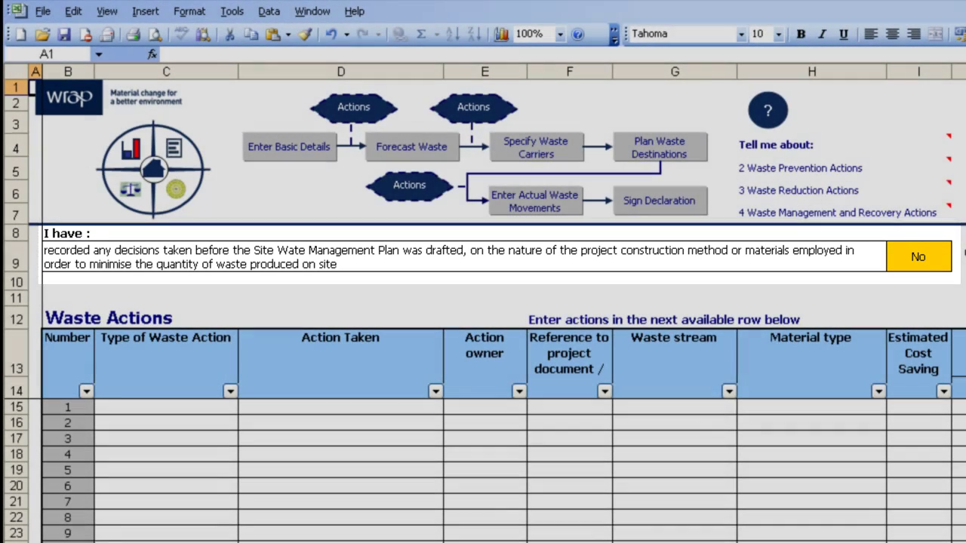
{"action": "left_click", "coordinate": [945, 269]}
{"action": "left_click", "coordinate": [957, 264]}
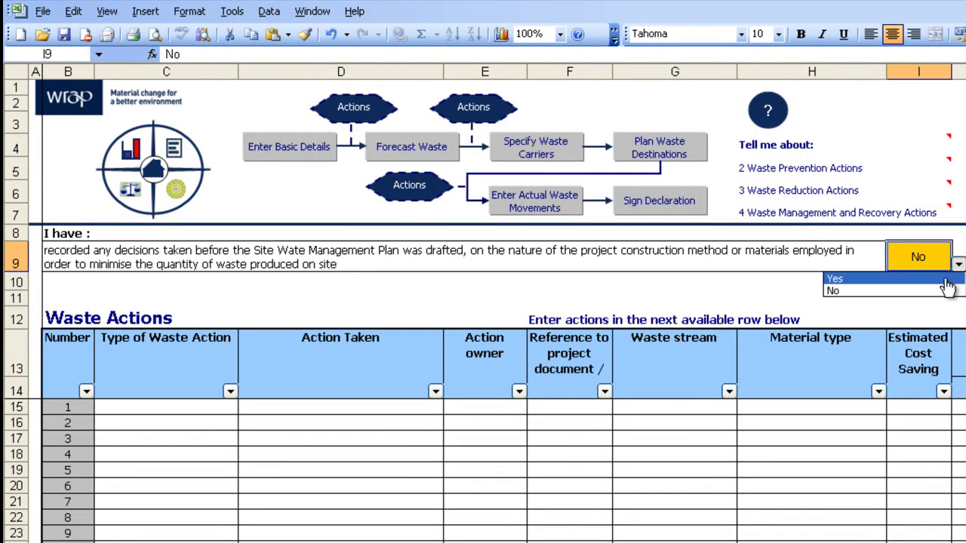
{"action": "left_click", "coordinate": [946, 280]}
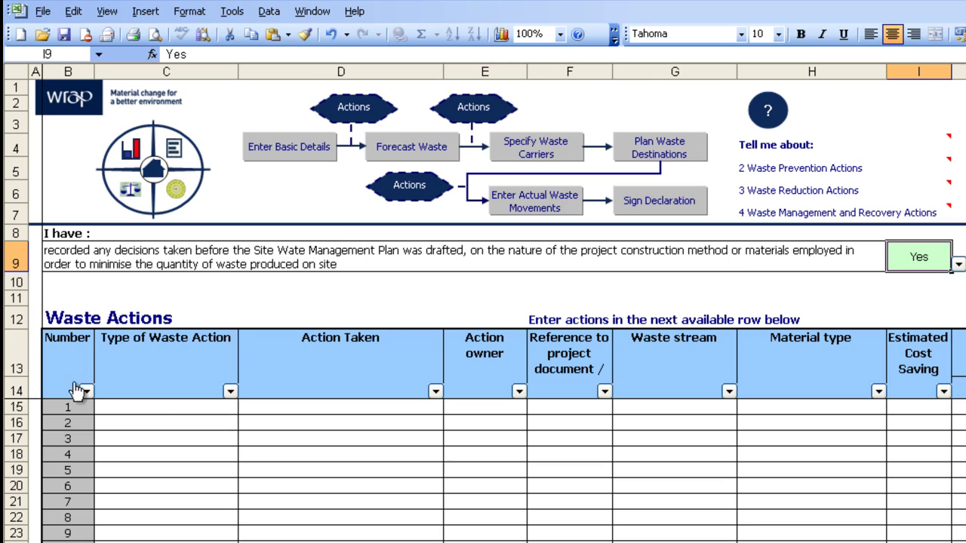
Record waste action 1 as a Waste Prevention Action with the action taken "Coordinating floor to ceiling heights"
{"action": "left_click", "coordinate": [158, 407]}
{"action": "left_click", "coordinate": [244, 407]}
{"action": "left_click", "coordinate": [280, 236]}
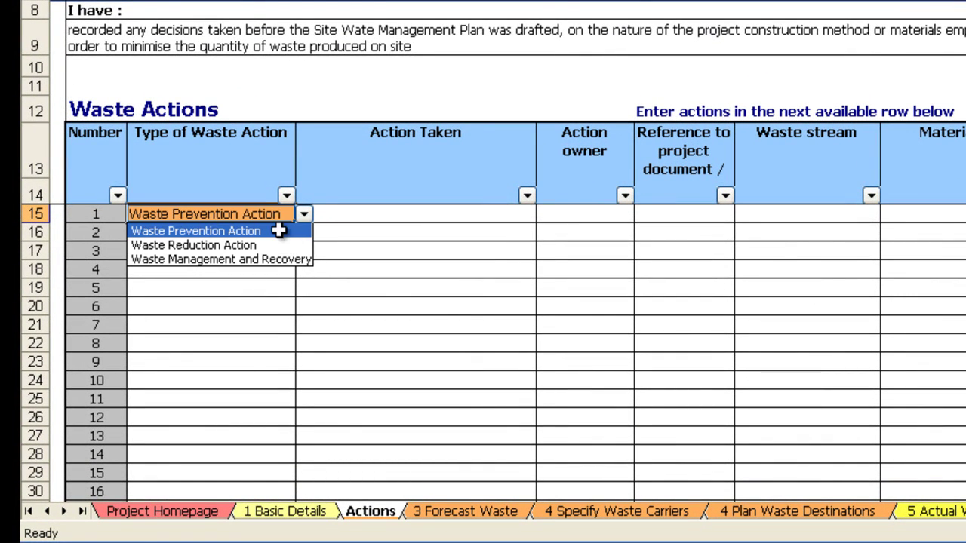
{"action": "left_click", "coordinate": [342, 217]}
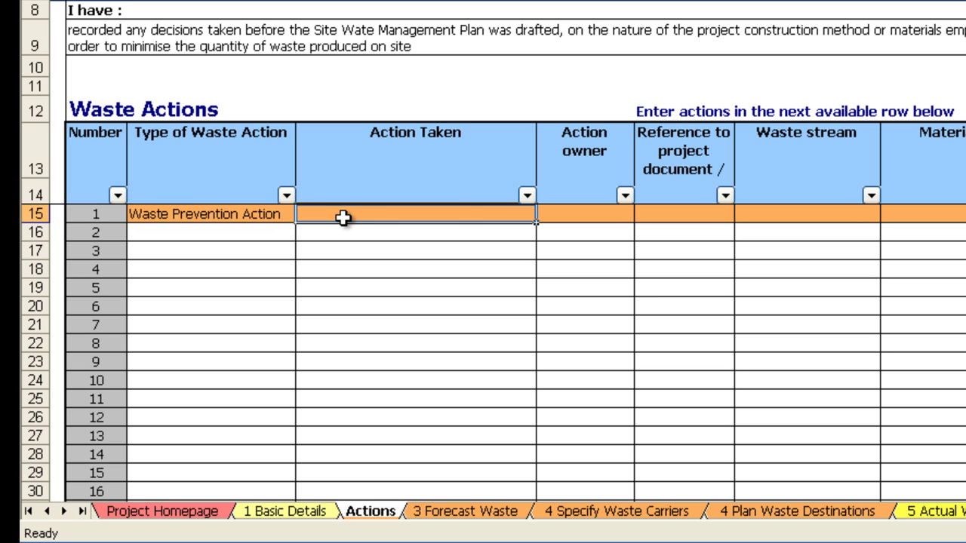
{"action": "type", "text": "Coordin"}
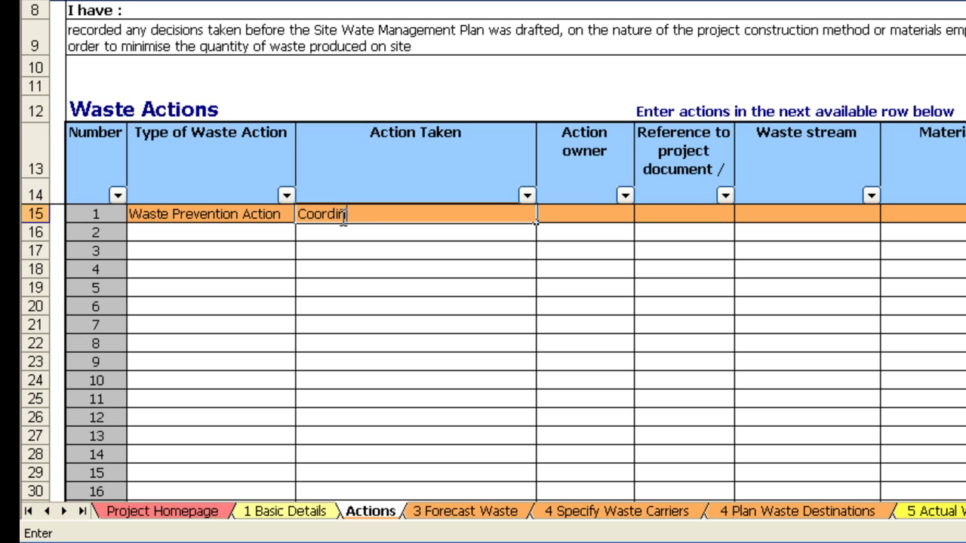
{"action": "type", "text": "ating floor to "}
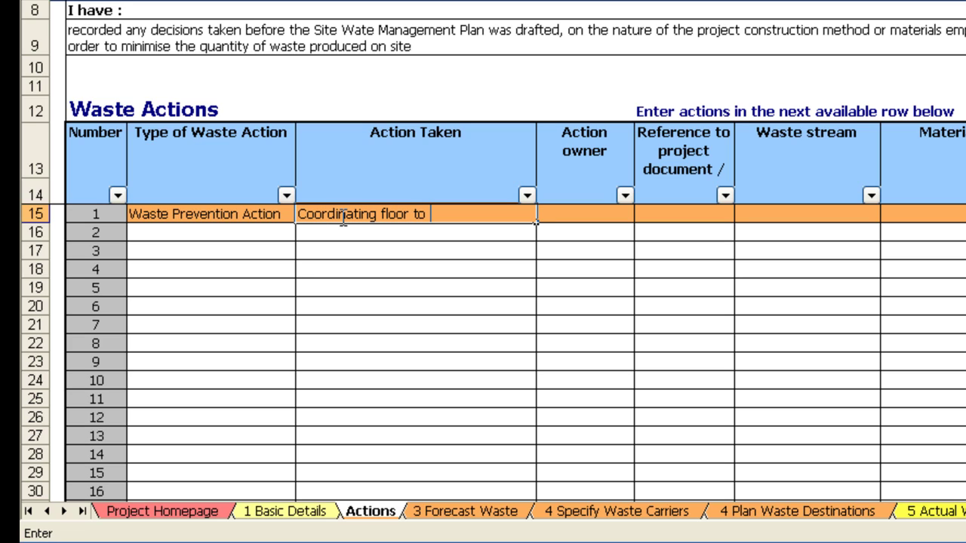
{"action": "type", "text": "ceiling heig"}
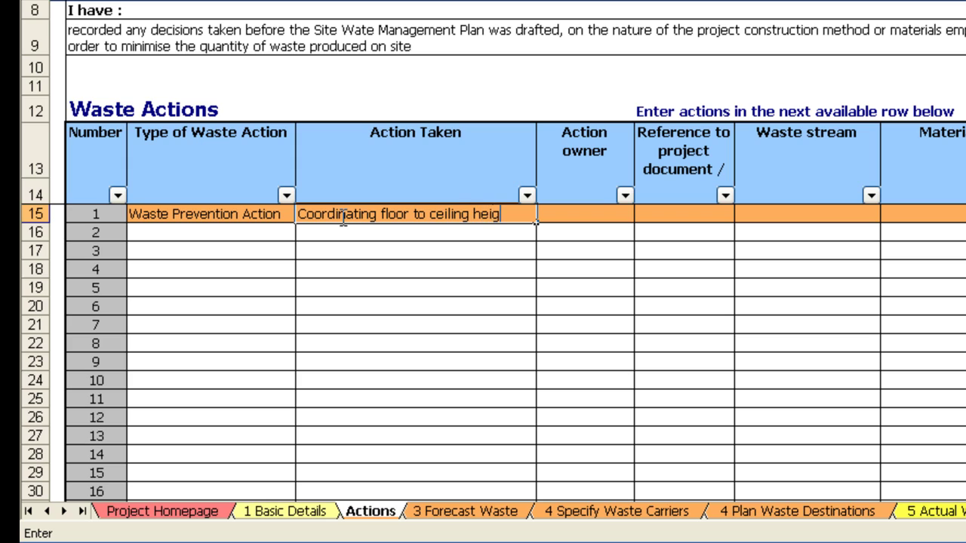
{"action": "type", "text": "hts"}
Enter Architect as the action owner of waste action 1, leaving the project document reference blank
{"action": "left_click", "coordinate": [577, 218]}
{"action": "type", "text": "Arch"}
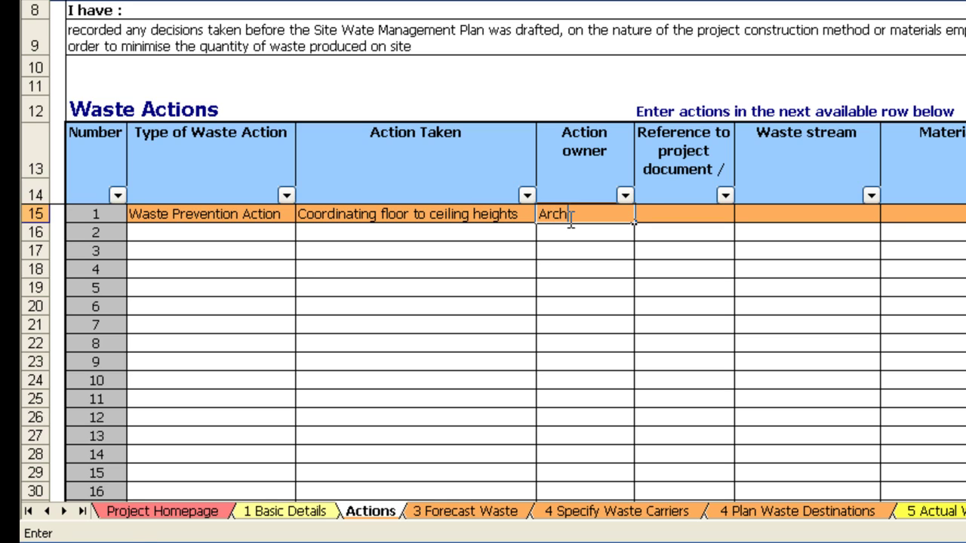
{"action": "type", "text": "itect"}
{"action": "left_click", "coordinate": [716, 214]}
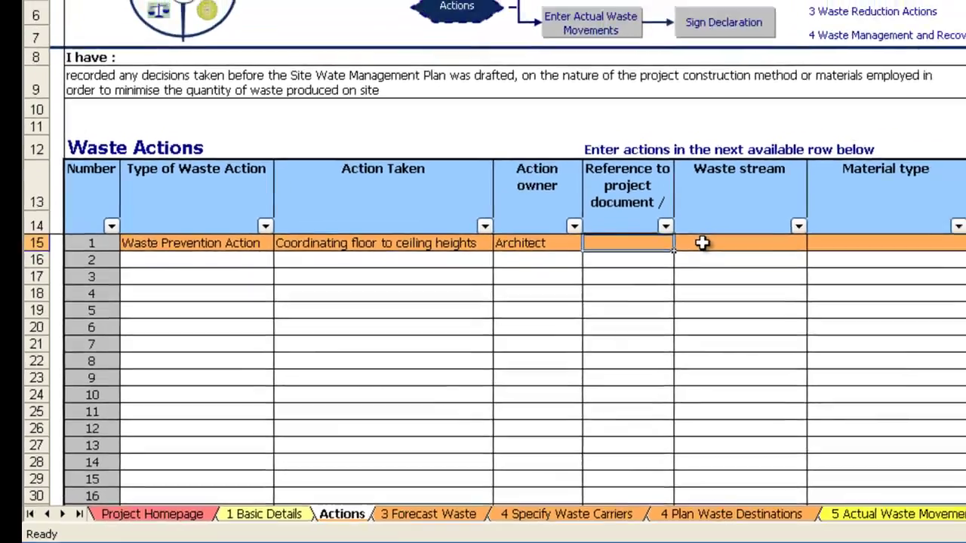
Set action 1's waste stream to Gypsum (17 08 02) and its material type to gypsum-based construction materials other than those mentioned in 17 08 01
{"action": "left_click", "coordinate": [702, 242]}
{"action": "left_click", "coordinate": [815, 242]}
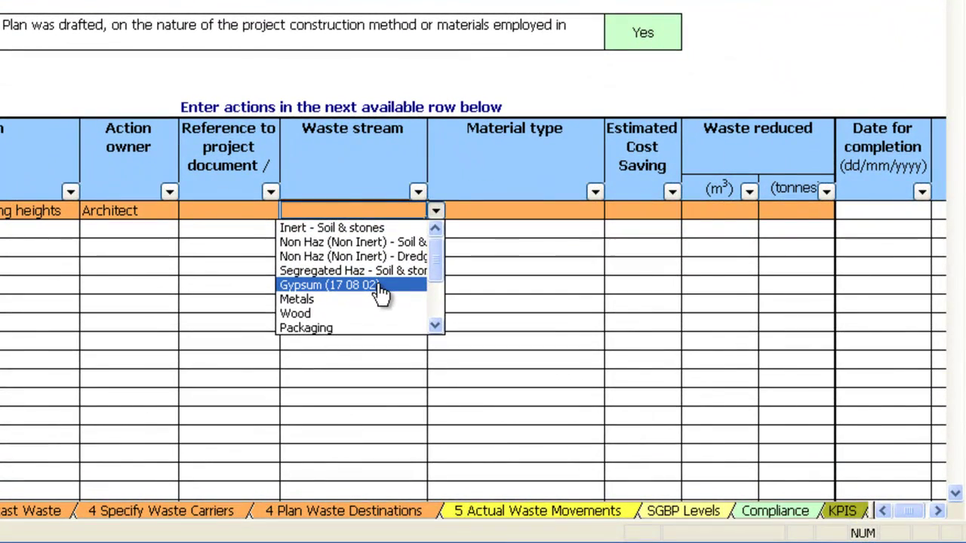
{"action": "left_click", "coordinate": [390, 293]}
{"action": "left_click", "coordinate": [573, 222]}
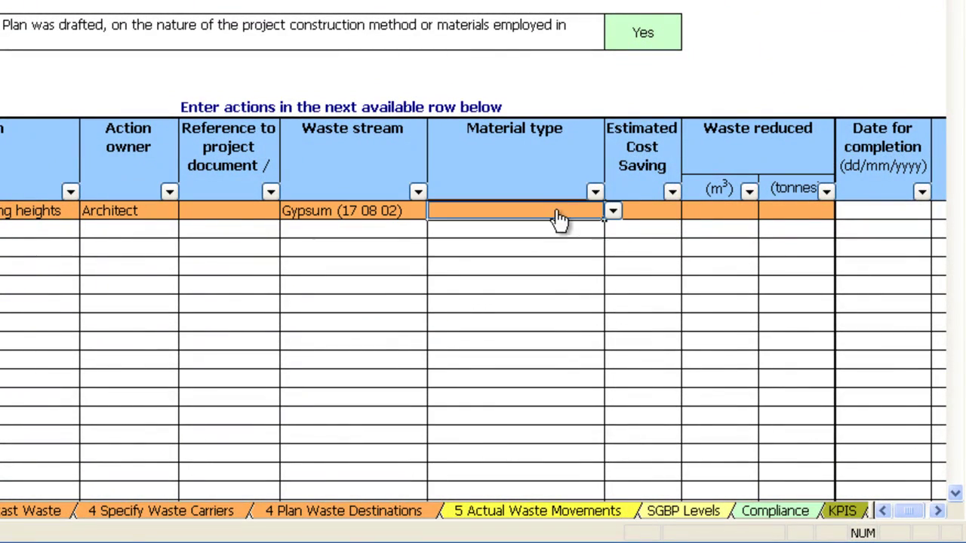
{"action": "left_click", "coordinate": [612, 213]}
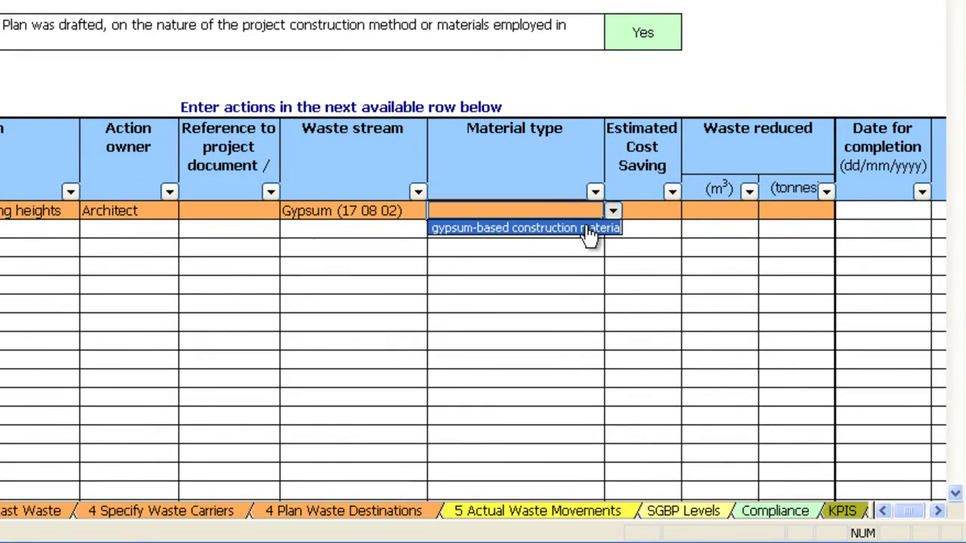
{"action": "left_click", "coordinate": [588, 230]}
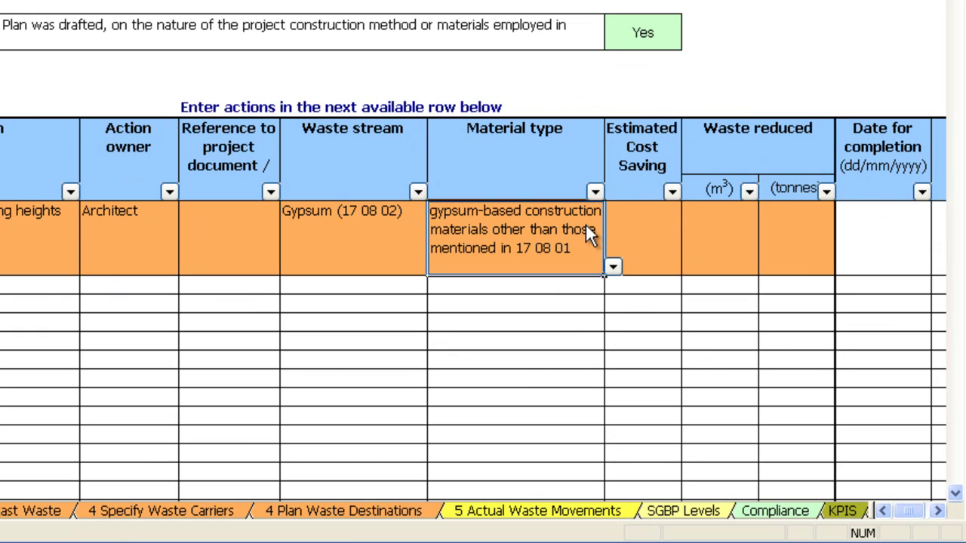
Set action 1's estimated cost saving to £3,000 and its waste reduced to 2 tonnes
{"action": "left_click", "coordinate": [657, 222]}
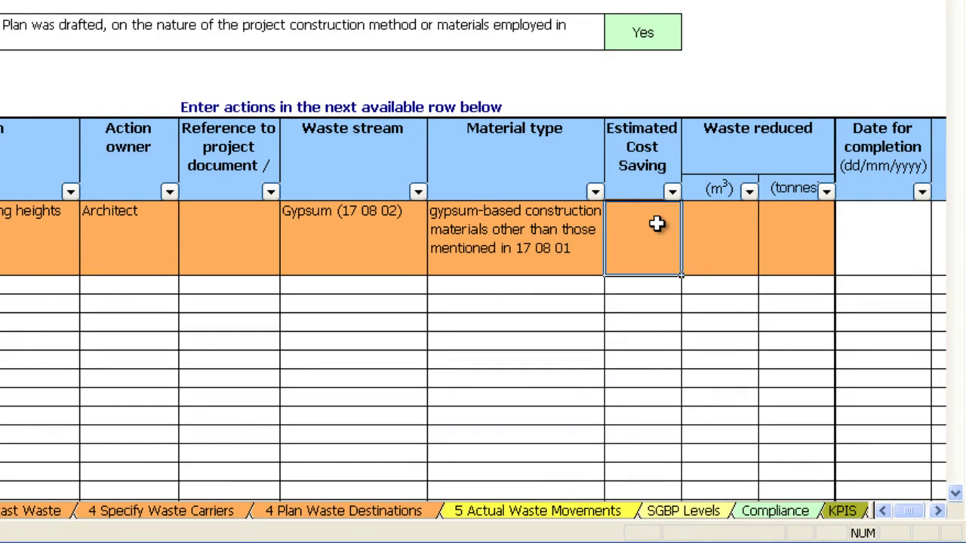
{"action": "type", "text": "3,00"}
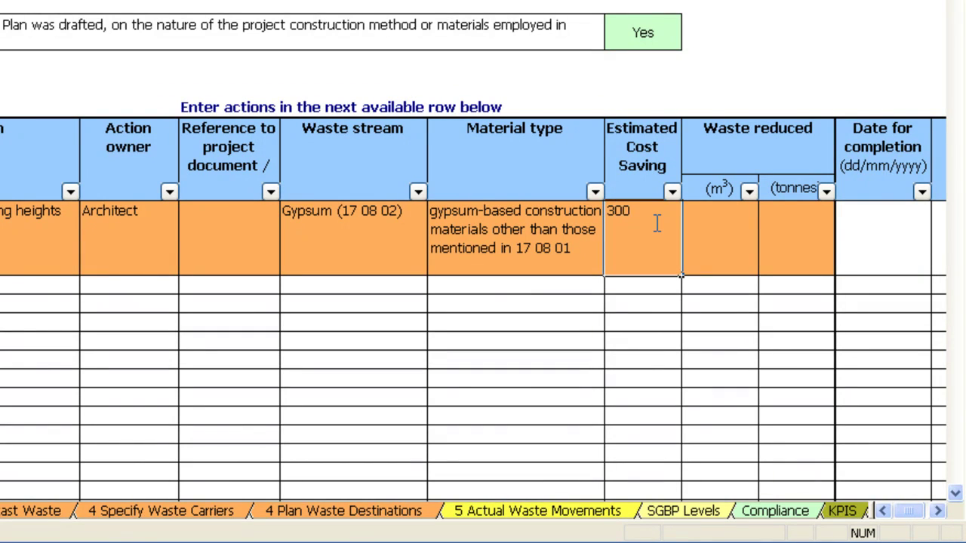
{"action": "type", "text": "0"}
{"action": "key", "text": "Return"}
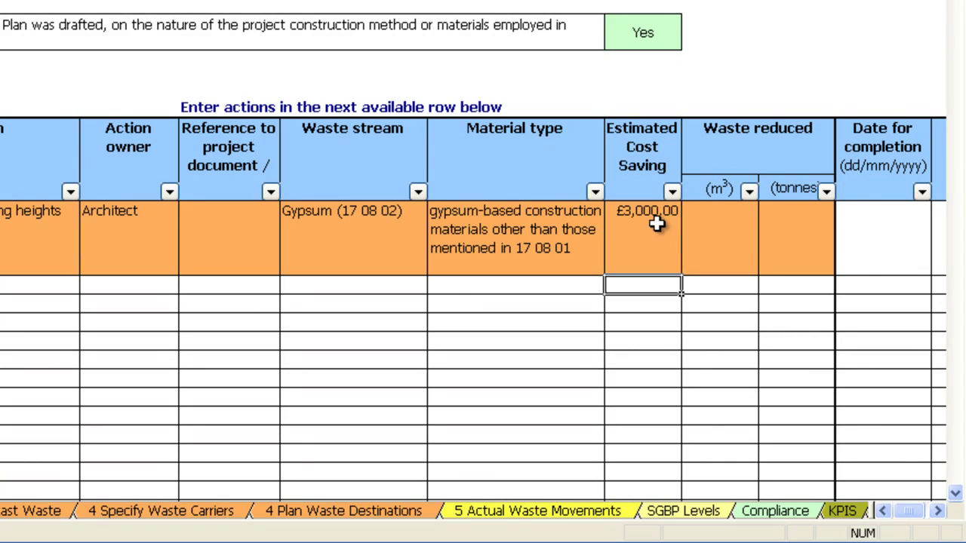
{"action": "left_click", "coordinate": [821, 233]}
{"action": "type", "text": "2"}
{"action": "key", "text": "Return"}
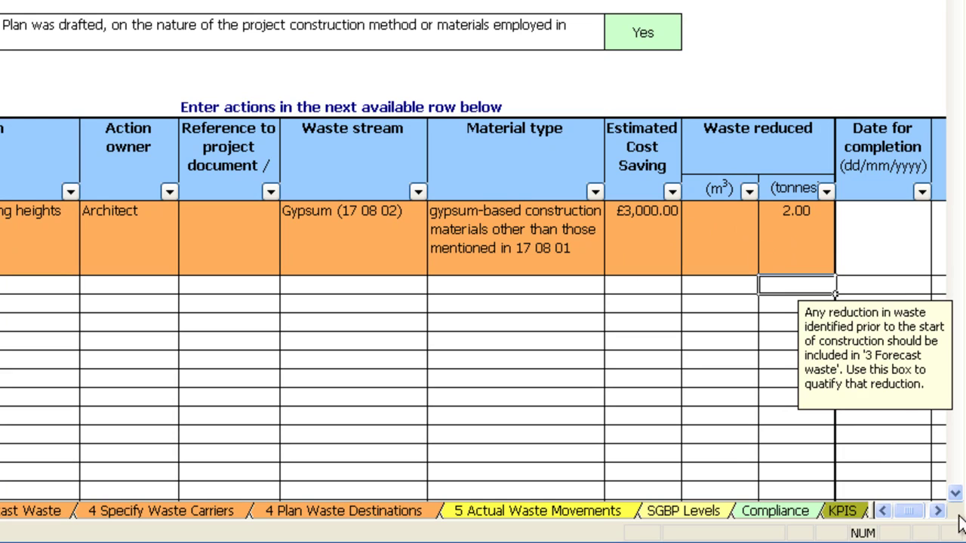
Set the status of waste action 1 to Complete, leaving its date for completion blank
{"action": "left_click", "coordinate": [940, 513]}
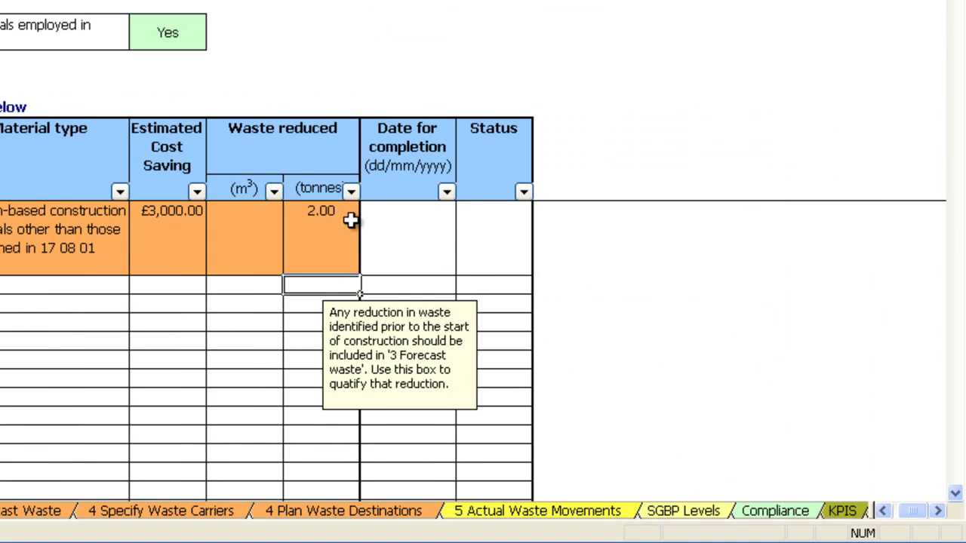
{"action": "left_click", "coordinate": [382, 220]}
{"action": "left_click", "coordinate": [487, 250]}
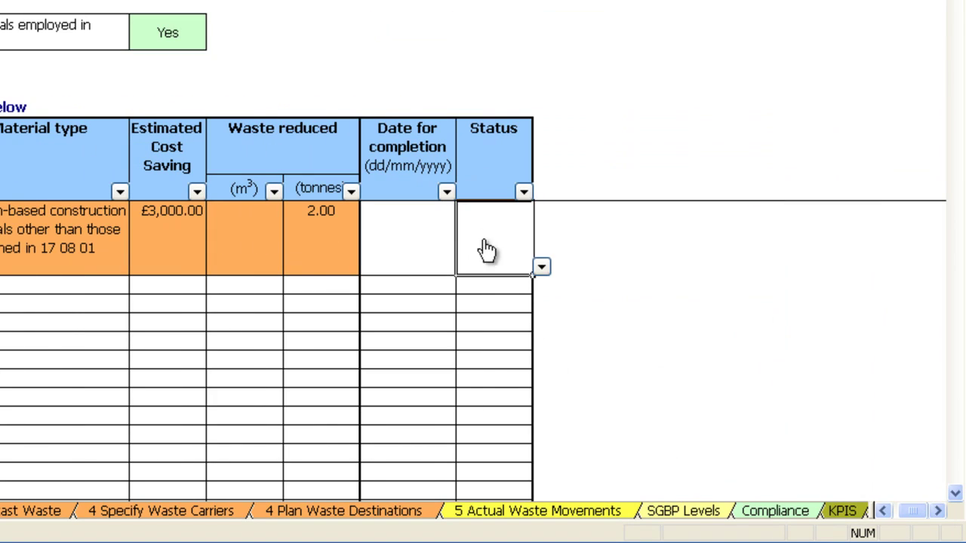
{"action": "left_click", "coordinate": [541, 268]}
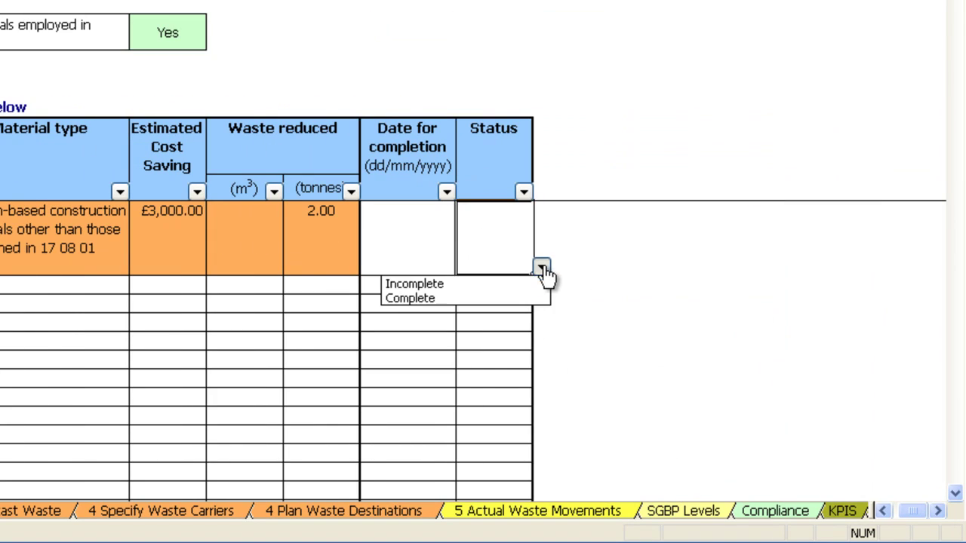
{"action": "left_click", "coordinate": [484, 297]}
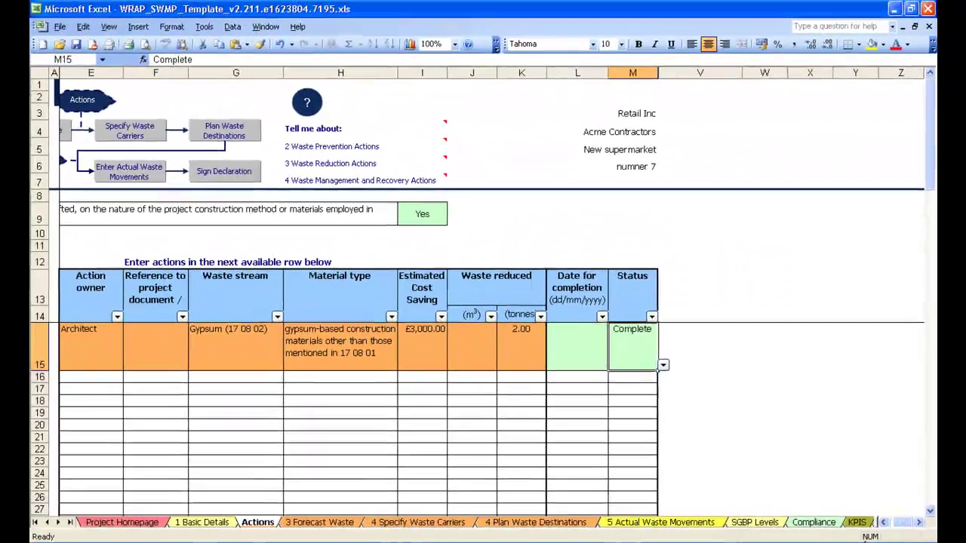
Open the Forecast Waste sheet and set the declaration about describing each expected waste type to Yes
{"action": "left_click", "coordinate": [879, 523]}
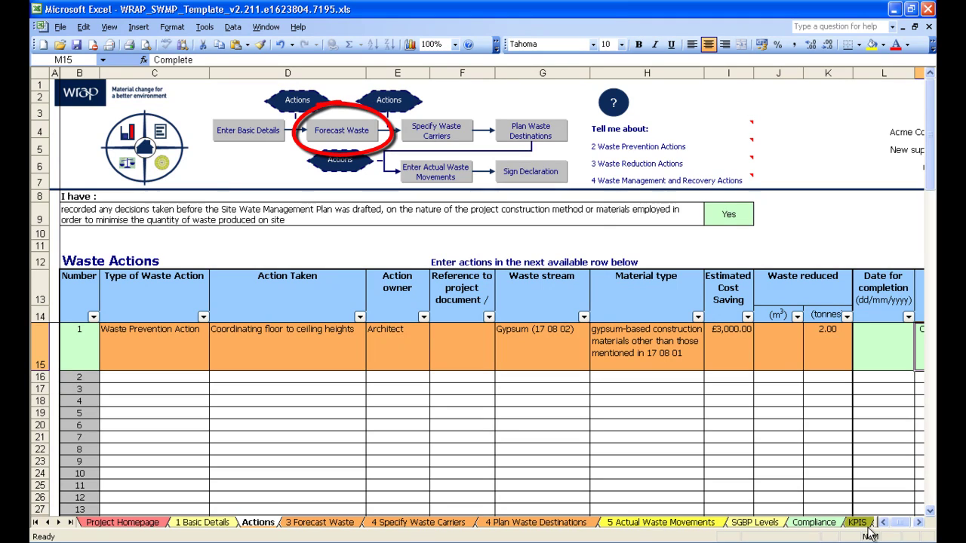
{"action": "left_click", "coordinate": [341, 133]}
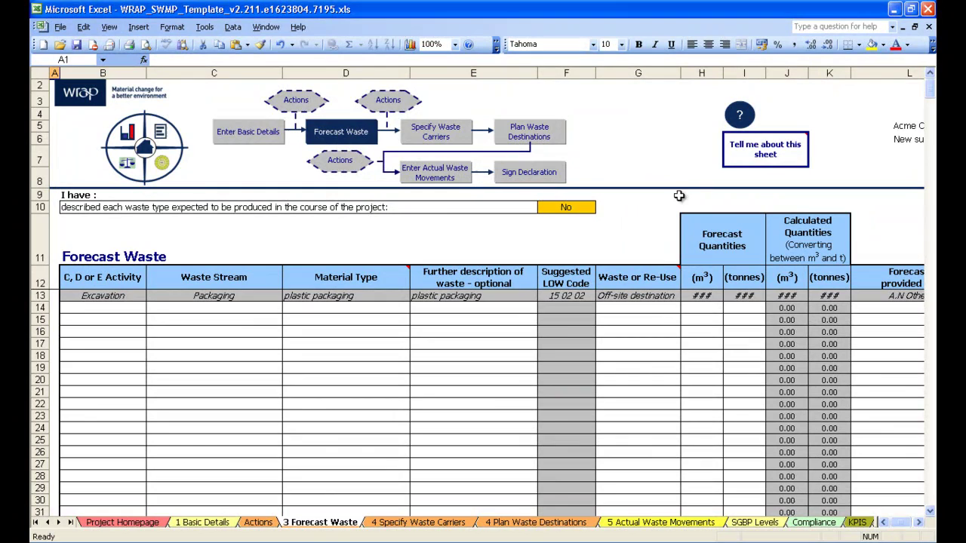
{"action": "left_click", "coordinate": [588, 210]}
{"action": "left_click", "coordinate": [600, 208]}
{"action": "left_click", "coordinate": [533, 215]}
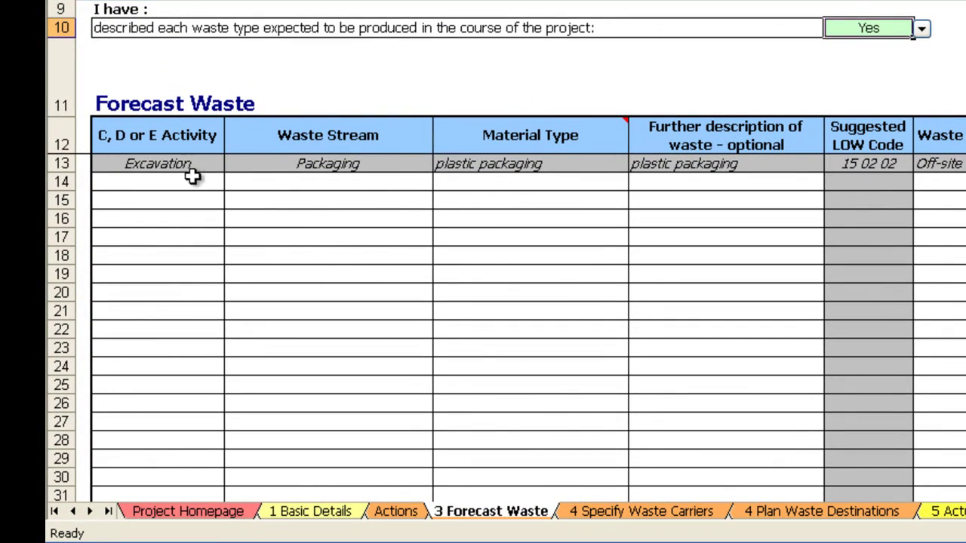
In the first empty forecast row, set the activity to Construction and the waste stream to Inert - mixture of concrete, bricks, tiles etc
{"action": "left_click", "coordinate": [196, 182]}
{"action": "left_click", "coordinate": [232, 185]}
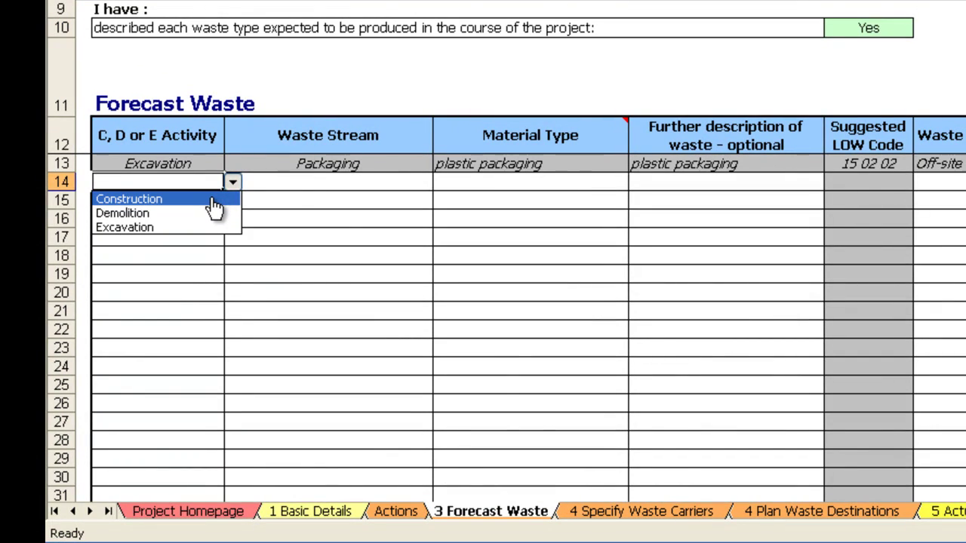
{"action": "left_click", "coordinate": [215, 202]}
{"action": "left_click", "coordinate": [354, 187]}
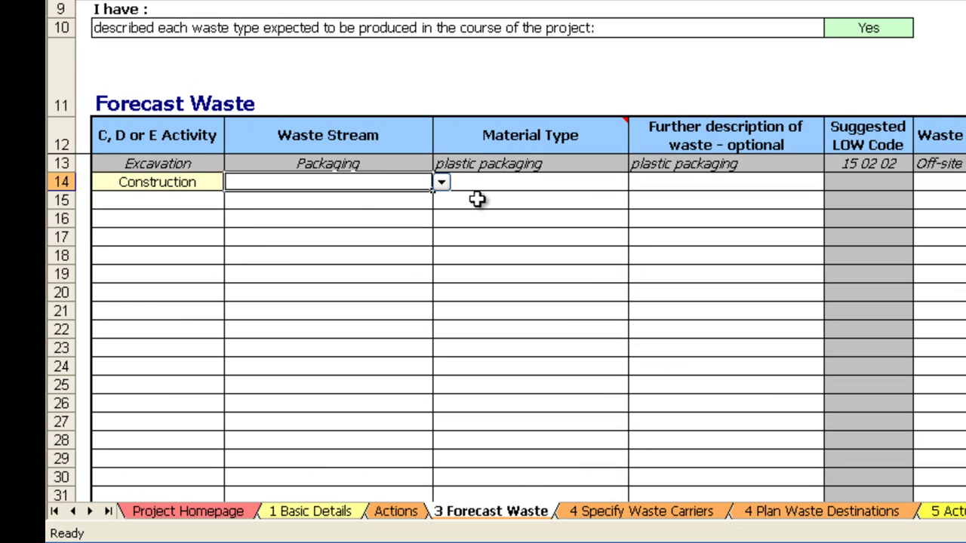
{"action": "left_click", "coordinate": [441, 182]}
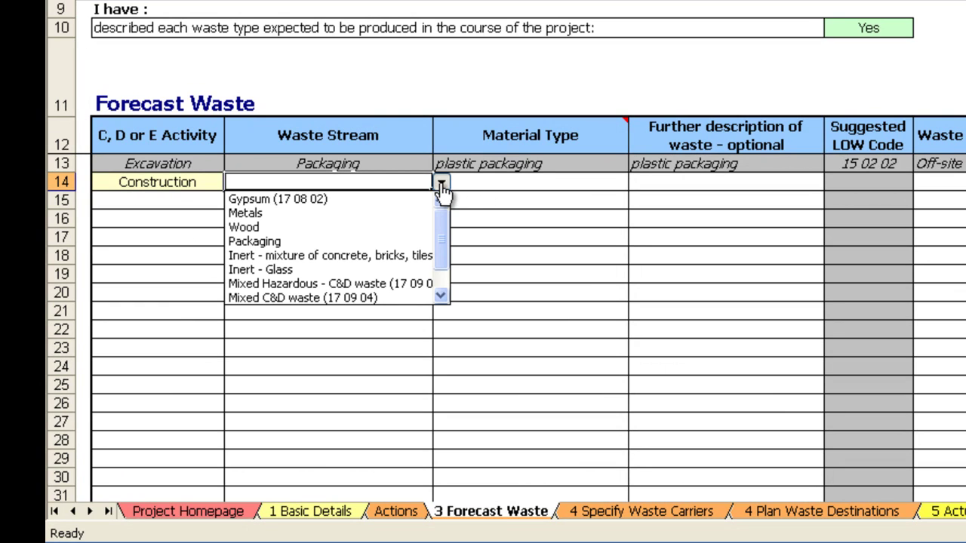
{"action": "left_click", "coordinate": [389, 256]}
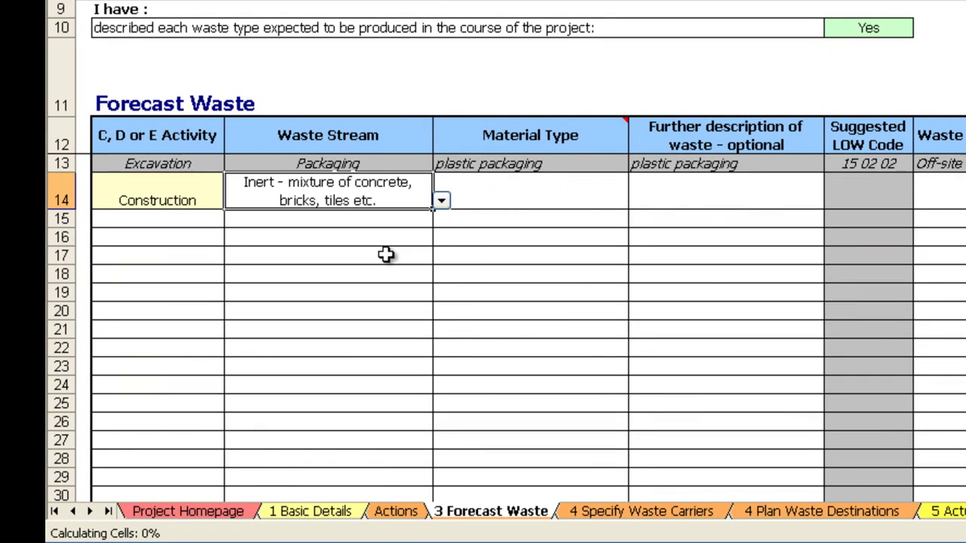
Set the construction forecast's material type to concrete, leaving the optional further description blank
{"action": "left_click", "coordinate": [545, 202]}
{"action": "left_click", "coordinate": [637, 206]}
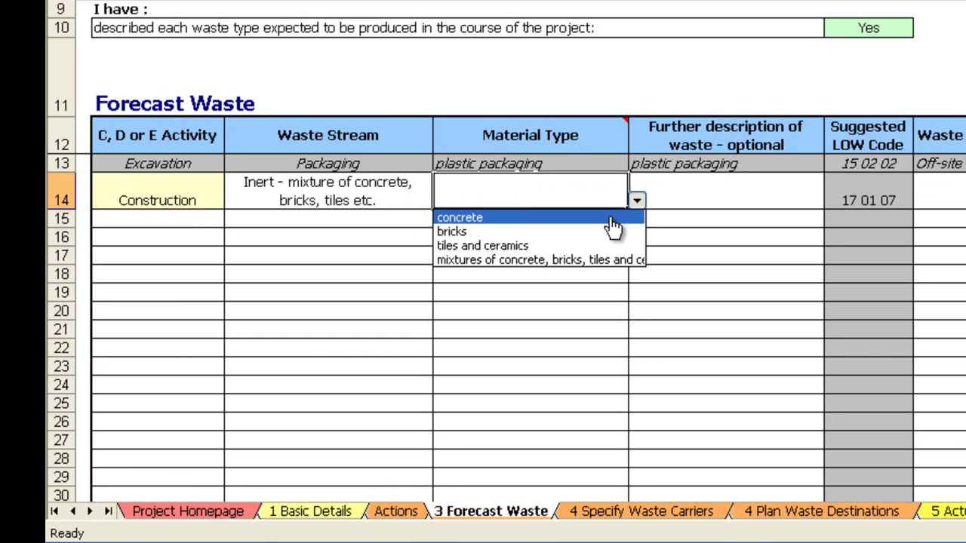
{"action": "left_click", "coordinate": [612, 219]}
{"action": "left_click", "coordinate": [760, 201]}
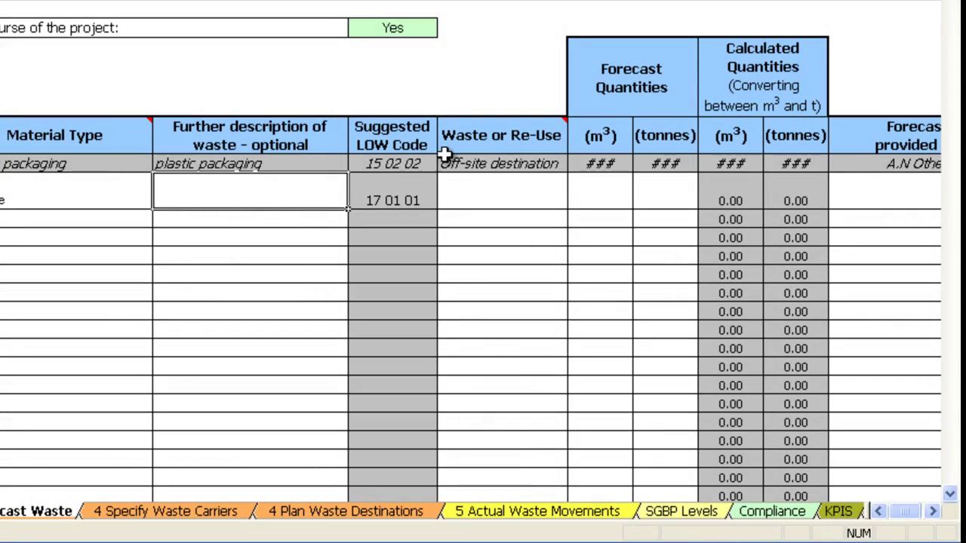
Classify the concrete forecast as Off-site segregated and set its forecast quantity to 10 tonnes
{"action": "left_click", "coordinate": [544, 191]}
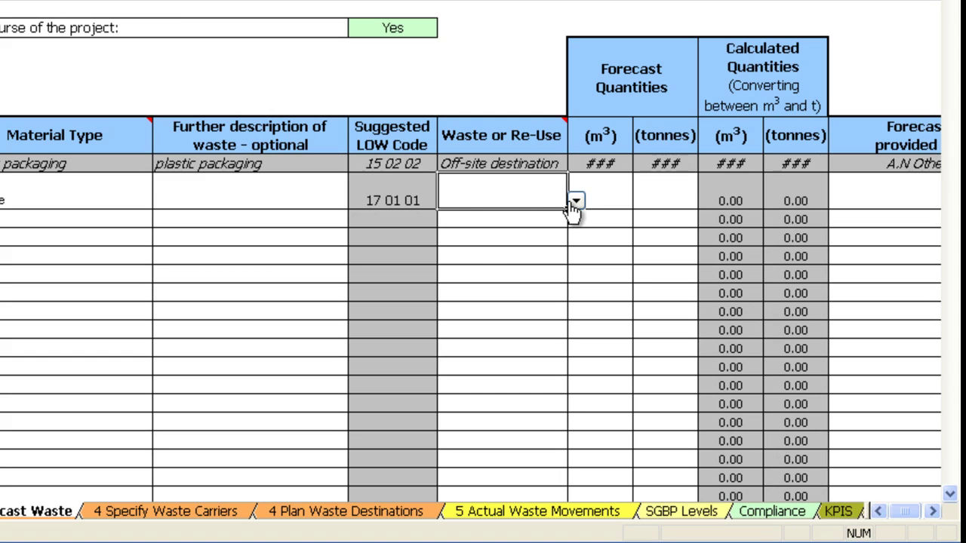
{"action": "left_click", "coordinate": [575, 201]}
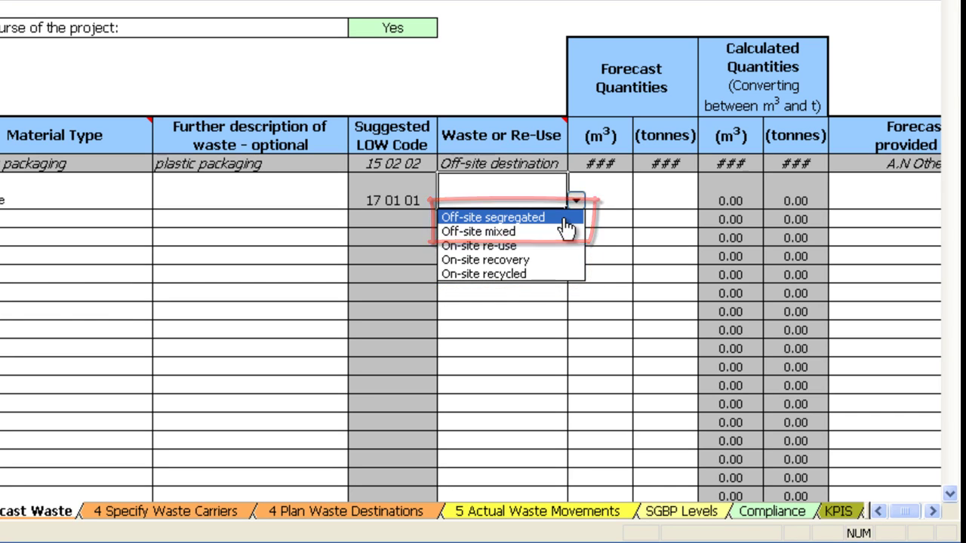
{"action": "left_click", "coordinate": [566, 219]}
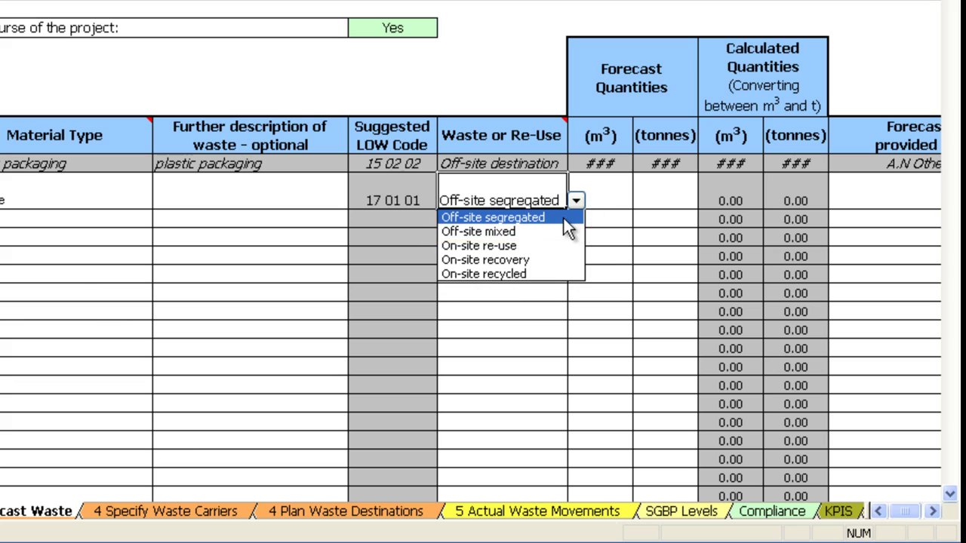
{"action": "left_click", "coordinate": [651, 193]}
{"action": "type", "text": "10"}
{"action": "key", "text": "Return"}
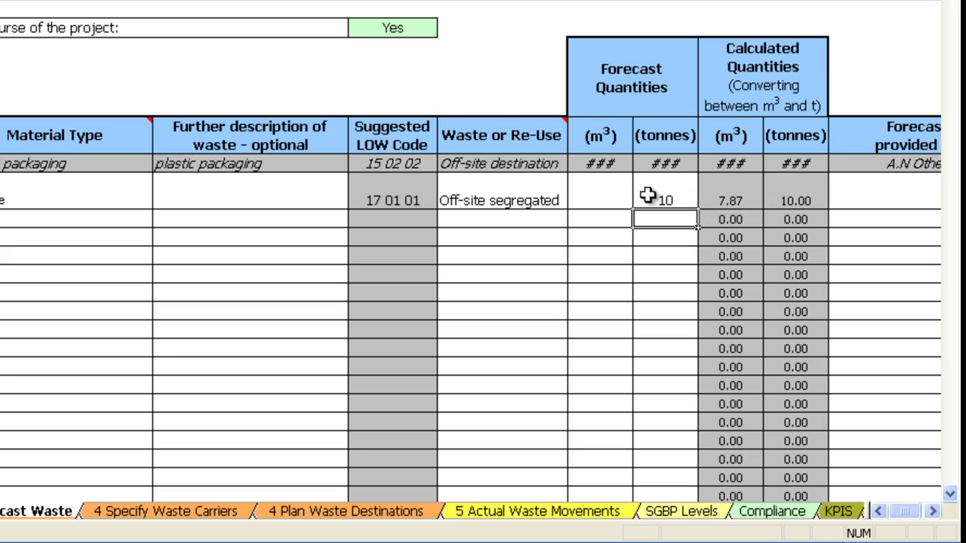
Enter Retail Inc as the provider of the concrete forecast
{"action": "left_click", "coordinate": [933, 512]}
{"action": "left_click", "coordinate": [932, 512]}
{"action": "left_click", "coordinate": [516, 194]}
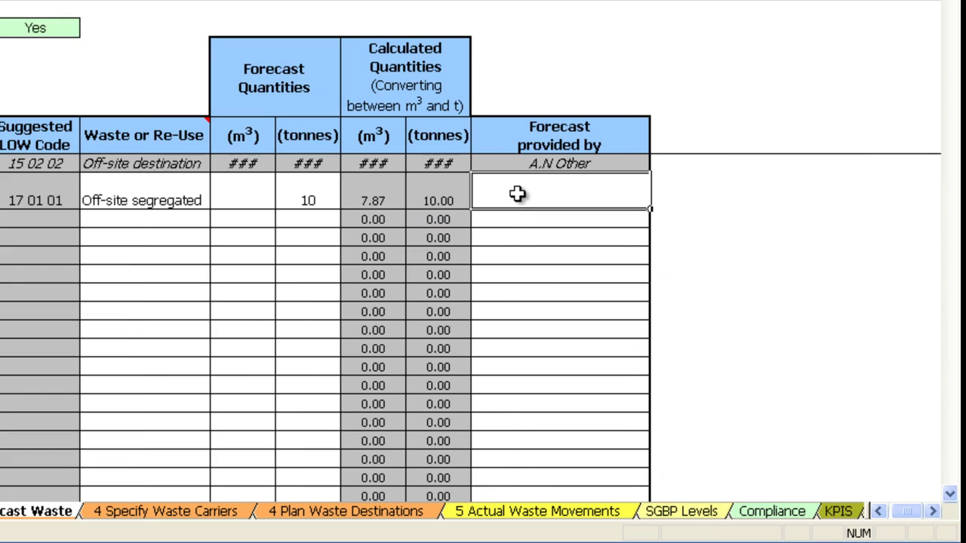
{"action": "type", "text": "Retail Inc"}
{"action": "key", "text": "Return"}
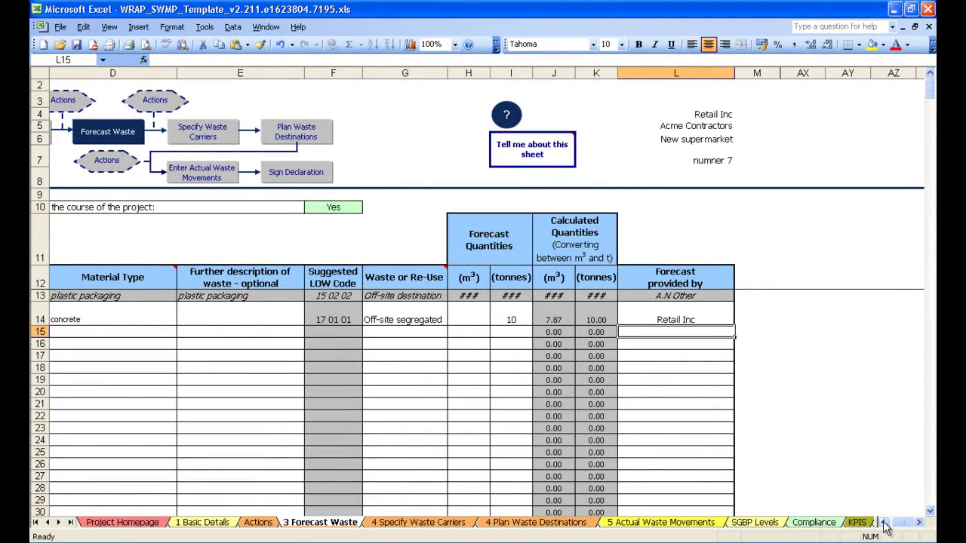
On the Actions sheet, record waste action 2 as a Waste Reduction Action with the action taken "achieving cut and fill balance"
{"action": "left_click", "coordinate": [884, 523]}
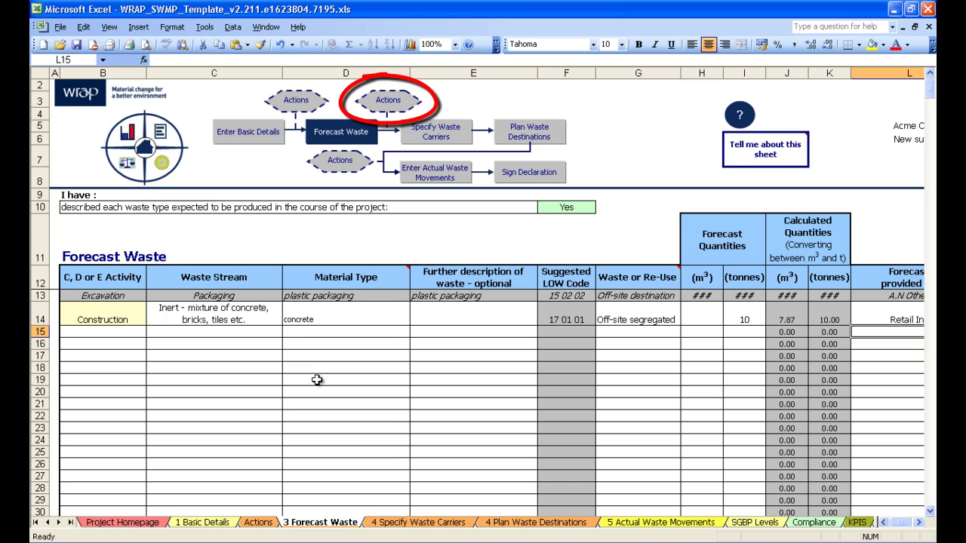
{"action": "left_click", "coordinate": [390, 101]}
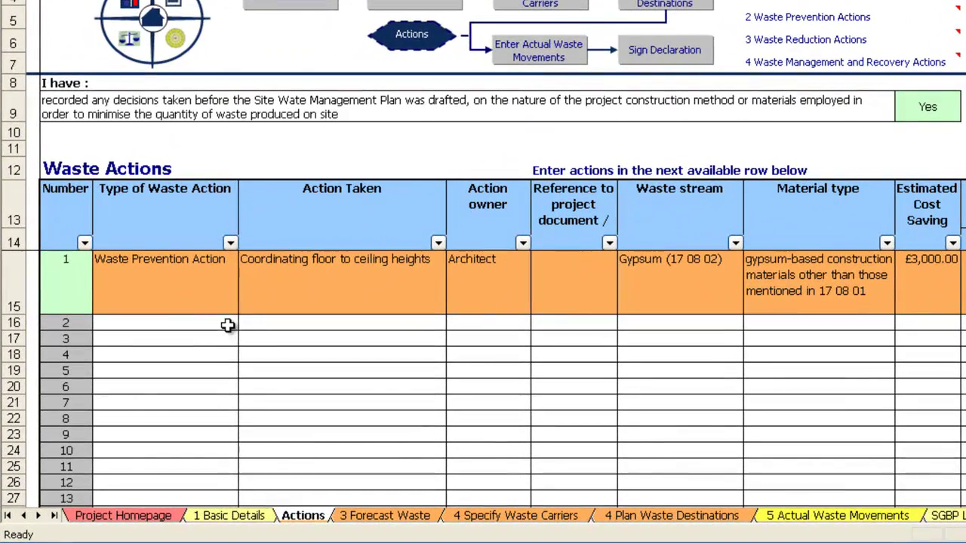
{"action": "left_click", "coordinate": [227, 326]}
{"action": "left_click", "coordinate": [245, 323]}
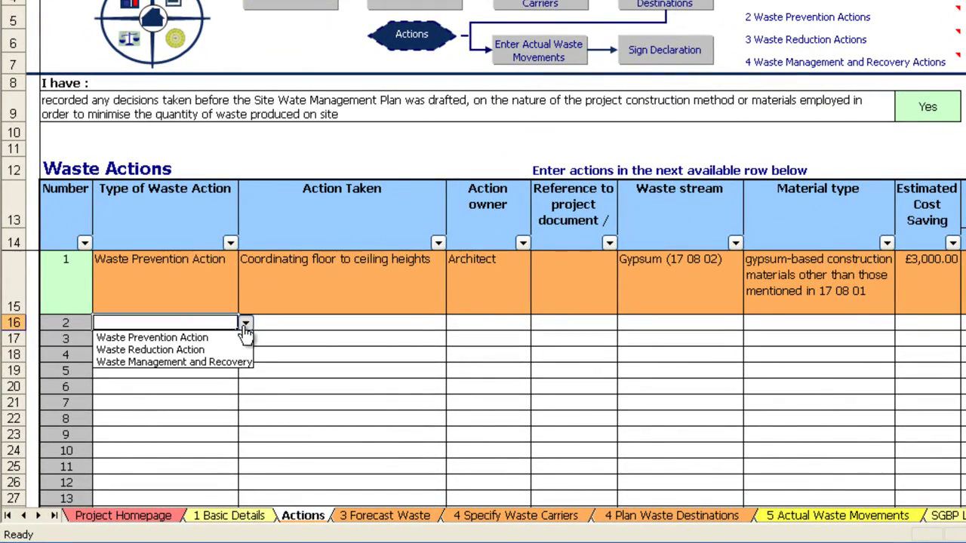
{"action": "left_click", "coordinate": [228, 351]}
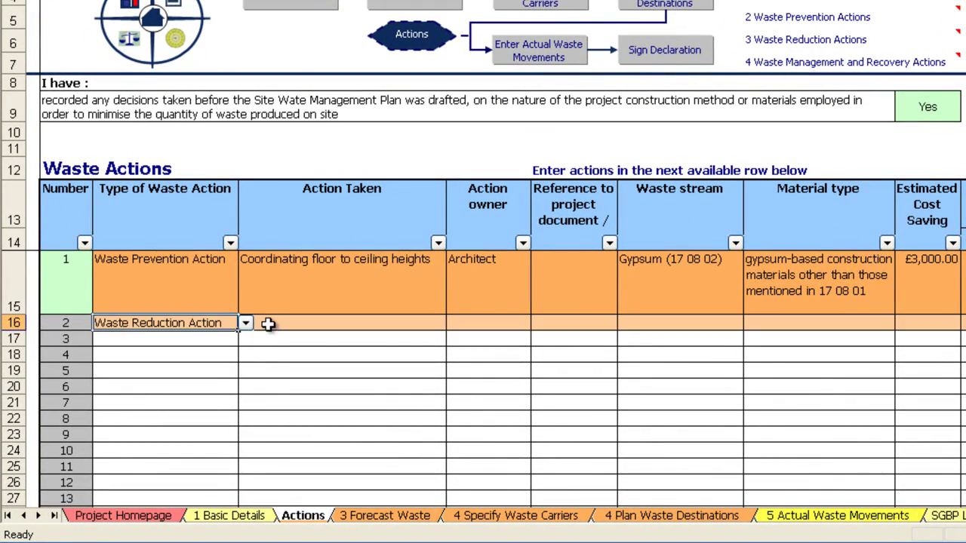
{"action": "left_click", "coordinate": [268, 324]}
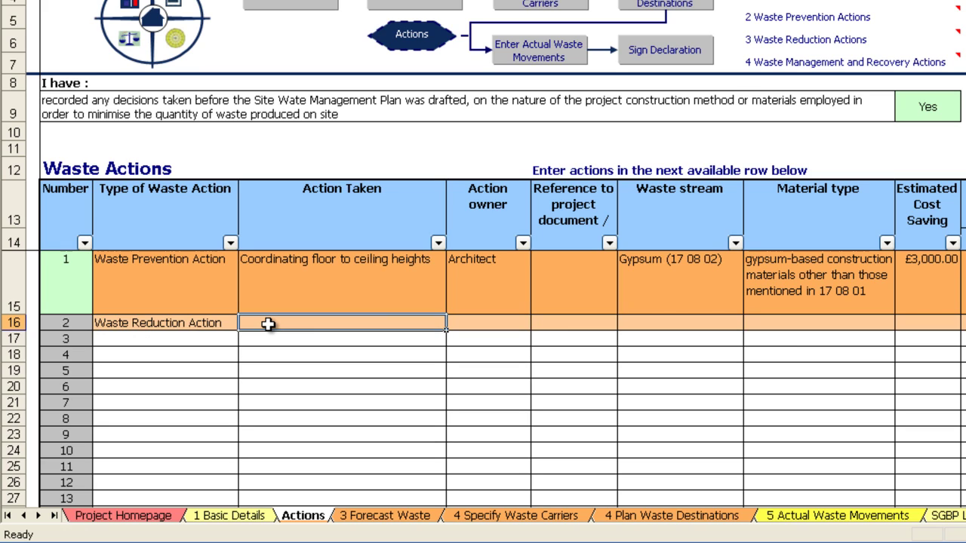
{"action": "type", "text": "achieving cut and fill balance"}
{"action": "key", "text": "Return"}
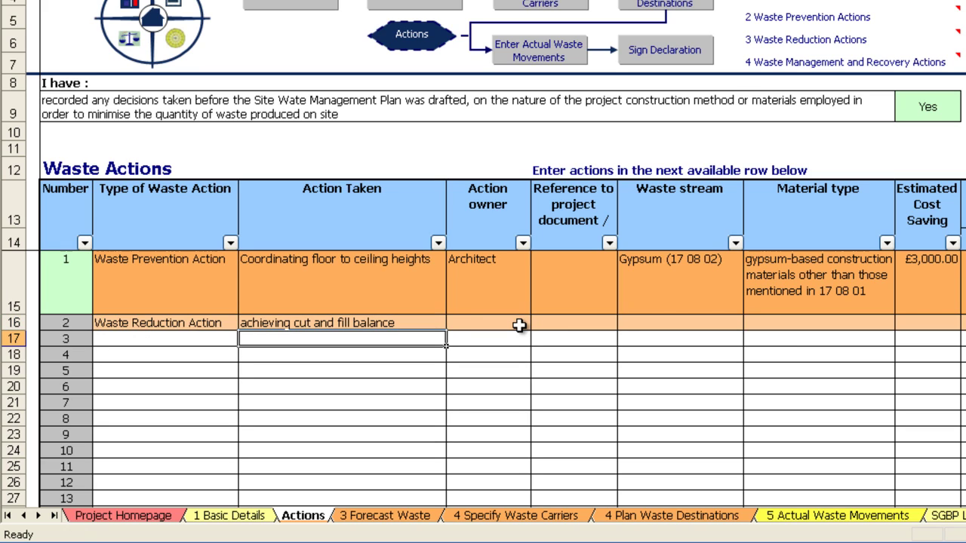
Enter Acme contractors as the owner of waste action 2 and set its waste stream to Inert - Soil & stones
{"action": "left_click", "coordinate": [519, 326]}
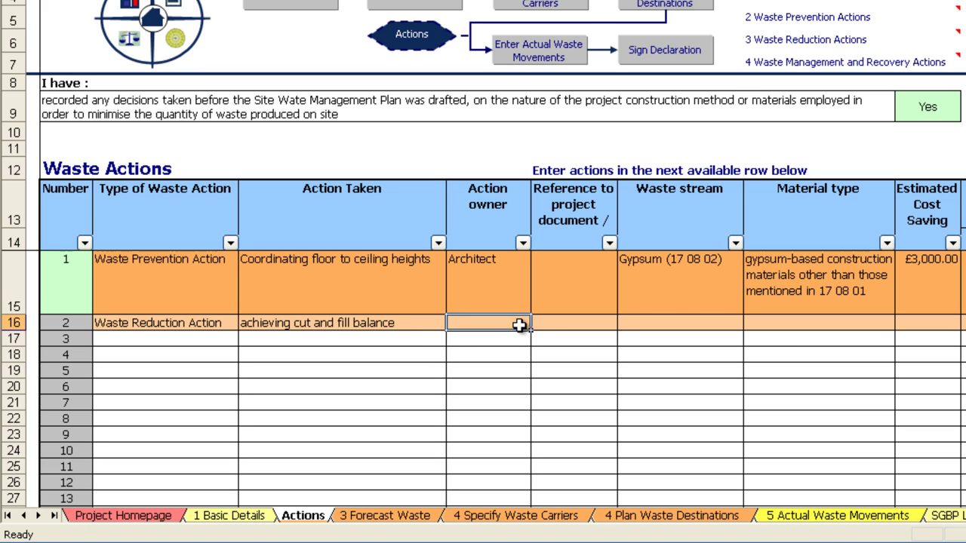
{"action": "type", "text": "Acme contractors"}
{"action": "left_click", "coordinate": [679, 330]}
{"action": "left_click", "coordinate": [750, 338]}
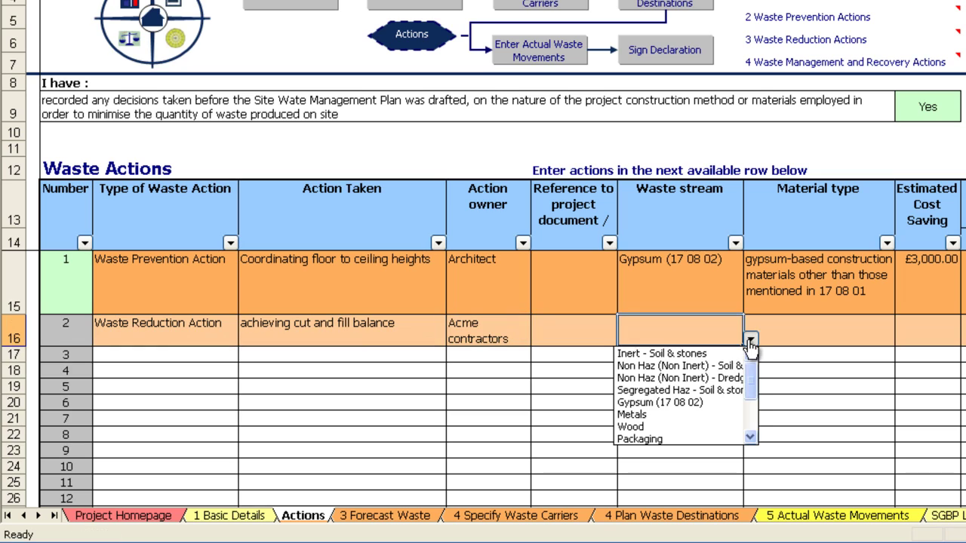
{"action": "left_click", "coordinate": [709, 353]}
Set action 2's material type to soil and stones other than those mentioned in 17 05 03
{"action": "left_click", "coordinate": [802, 337]}
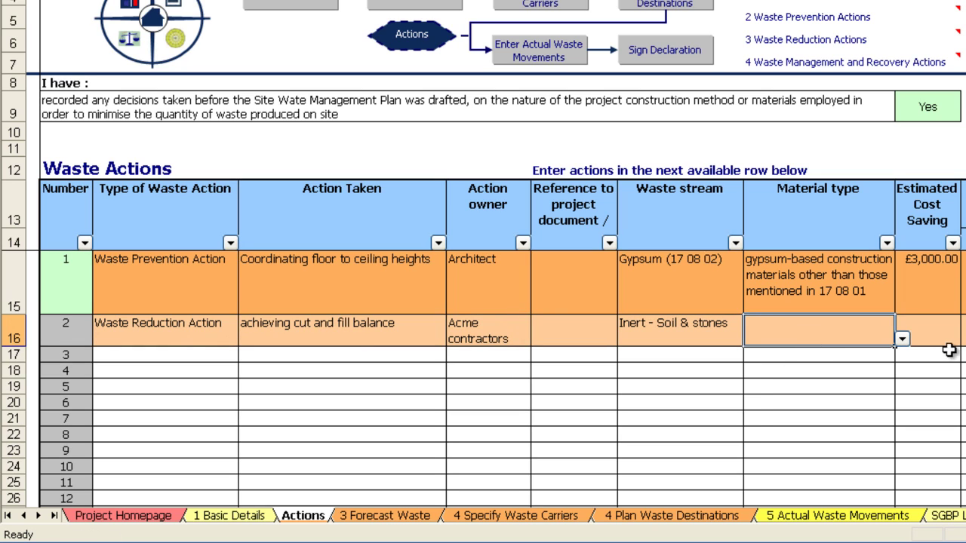
{"action": "left_click", "coordinate": [902, 339]}
{"action": "left_click", "coordinate": [887, 355]}
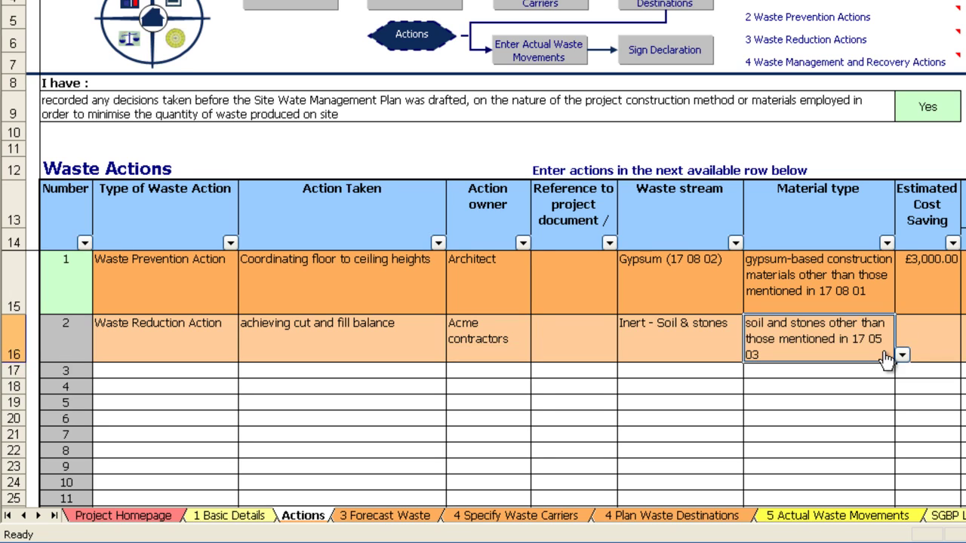
Set action 2's estimated cost saving to £3,500
{"action": "left_click", "coordinate": [680, 339]}
{"action": "type", "text": "3,"}
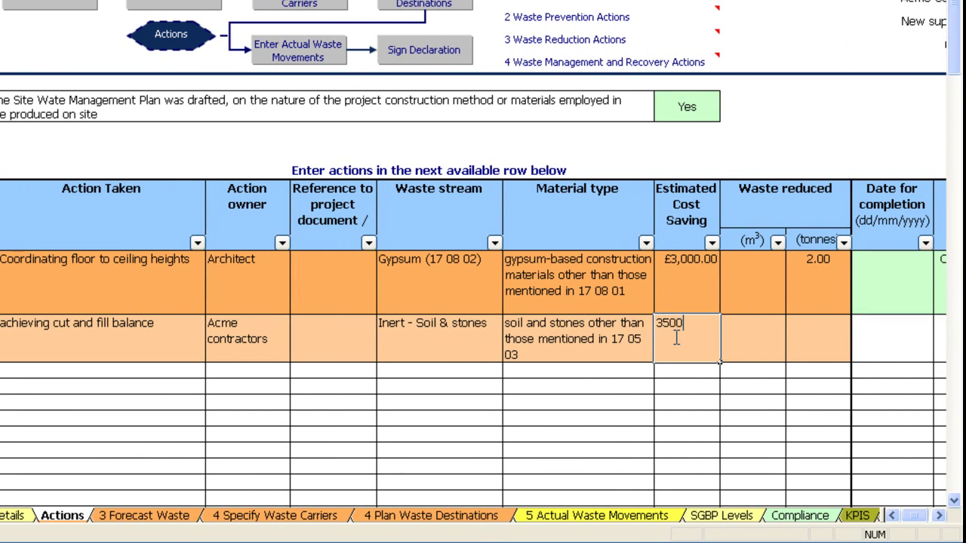
{"action": "type", "text": "500"}
{"action": "key", "text": "Return"}
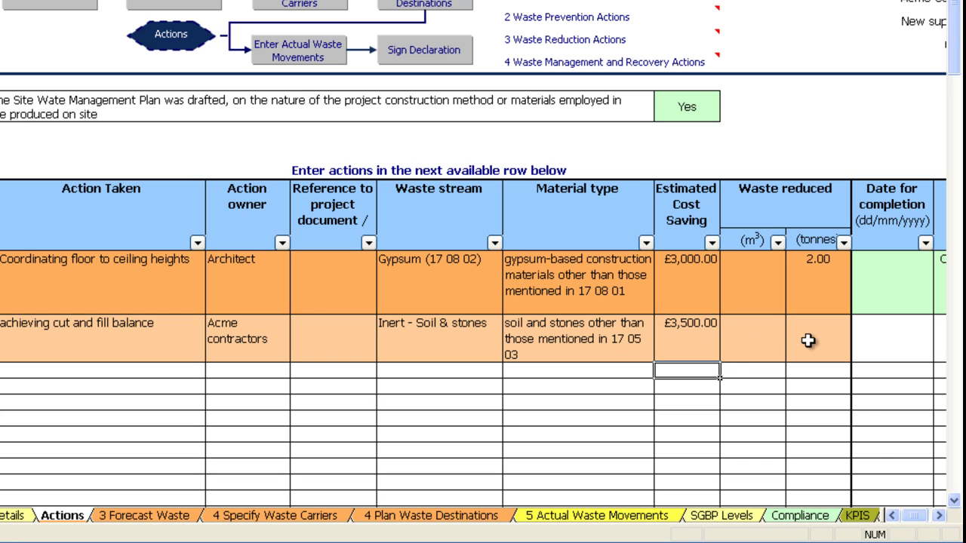
Set action 2's waste reduced to 1000 tonnes and its status to Complete
{"action": "left_click", "coordinate": [800, 331]}
{"action": "type", "text": "1000"}
{"action": "key", "text": "Return"}
{"action": "left_click", "coordinate": [940, 516]}
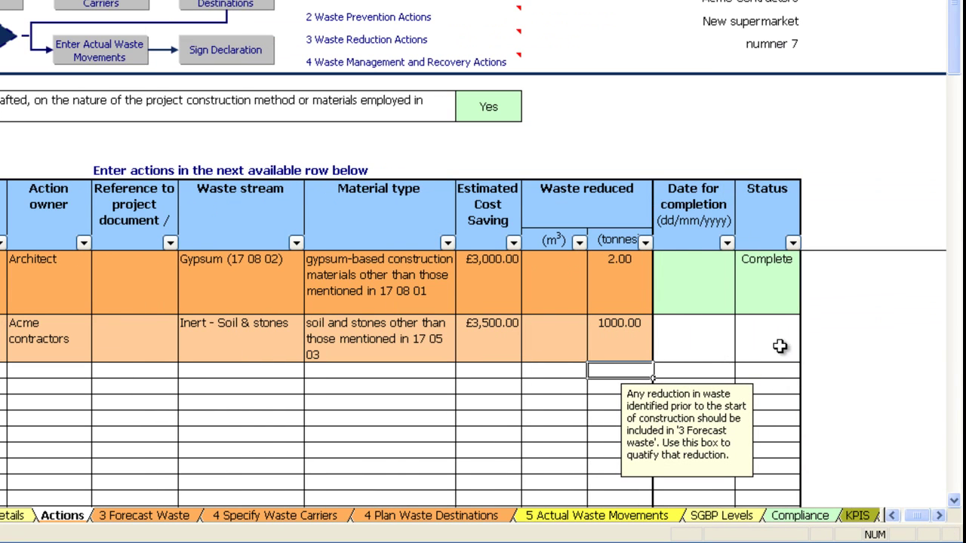
{"action": "left_click", "coordinate": [785, 347]}
{"action": "left_click", "coordinate": [809, 355]}
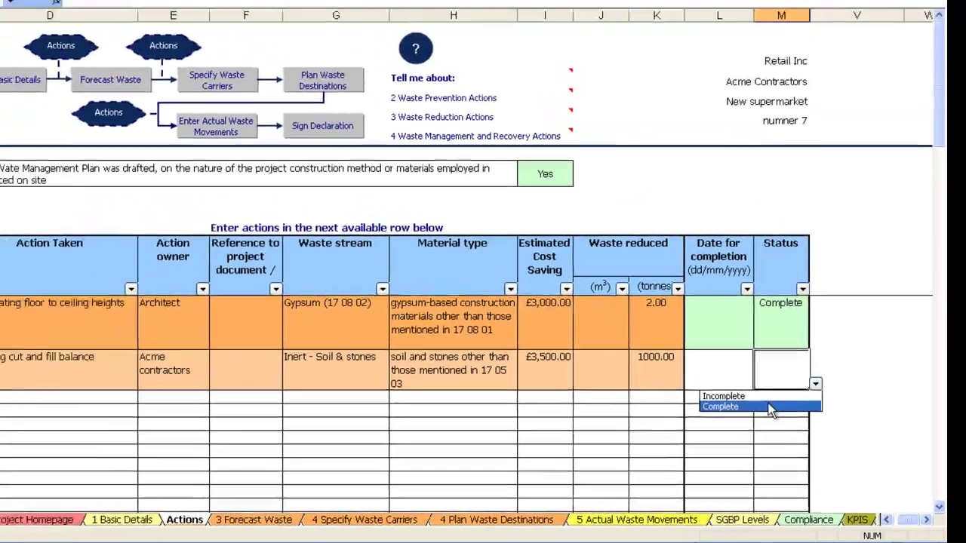
{"action": "left_click", "coordinate": [755, 382]}
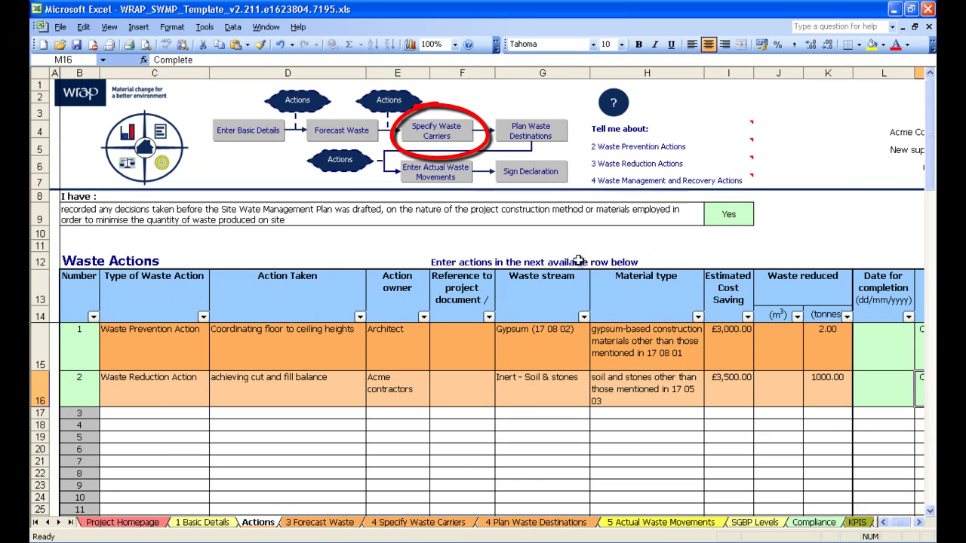
On the Specify Waste Carriers sheet, enter Andrews Skip Hire as the first waste carrier's name
{"action": "left_click", "coordinate": [436, 133]}
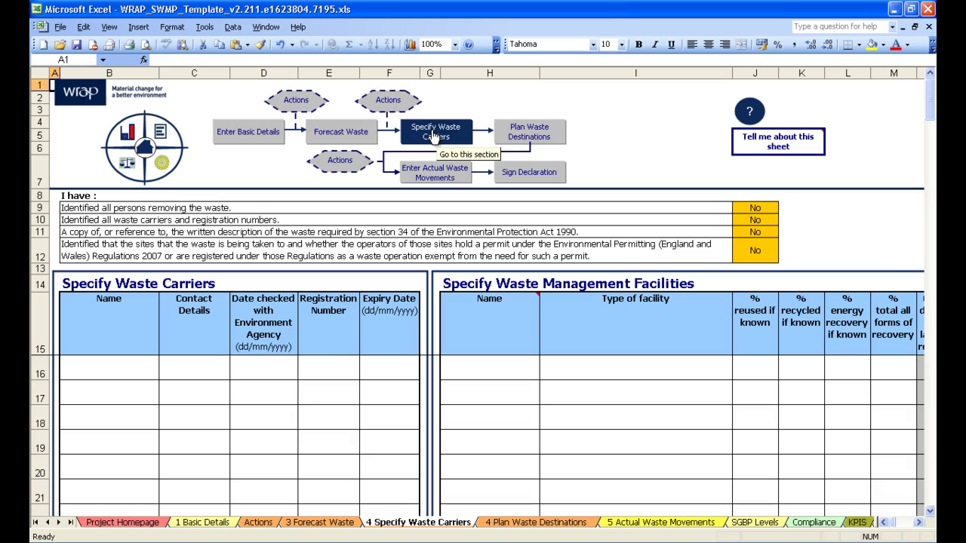
{"action": "left_click", "coordinate": [434, 135]}
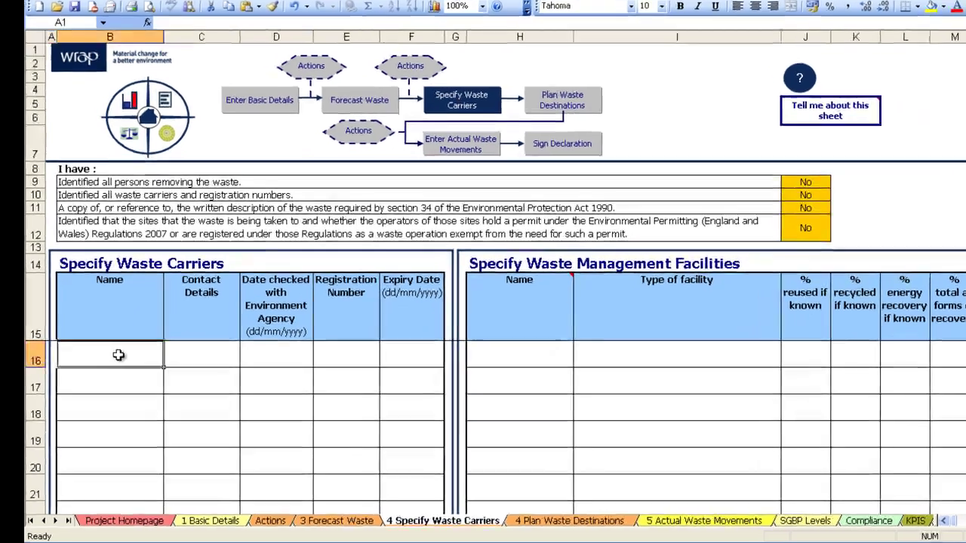
{"action": "type", "text": "Andrews"}
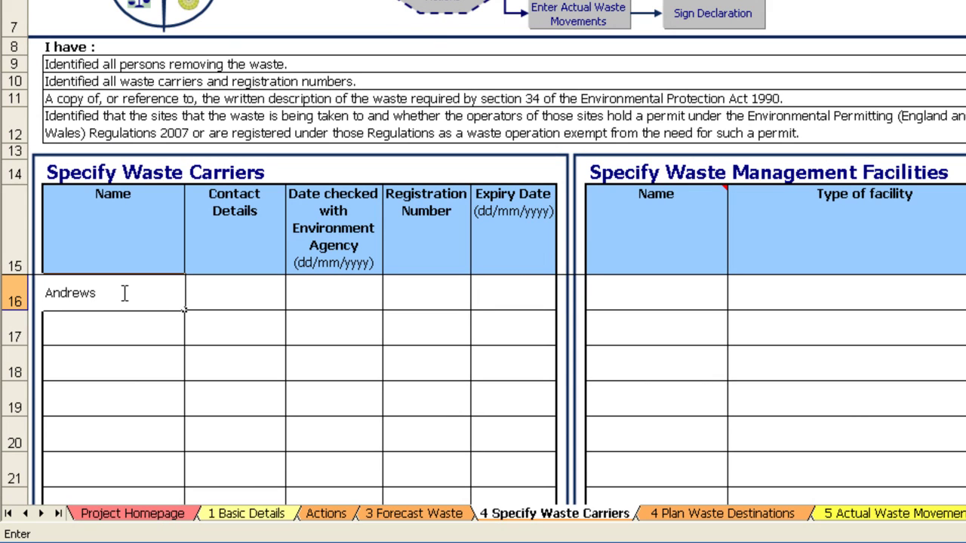
{"action": "type", "text": " Skip Hi"}
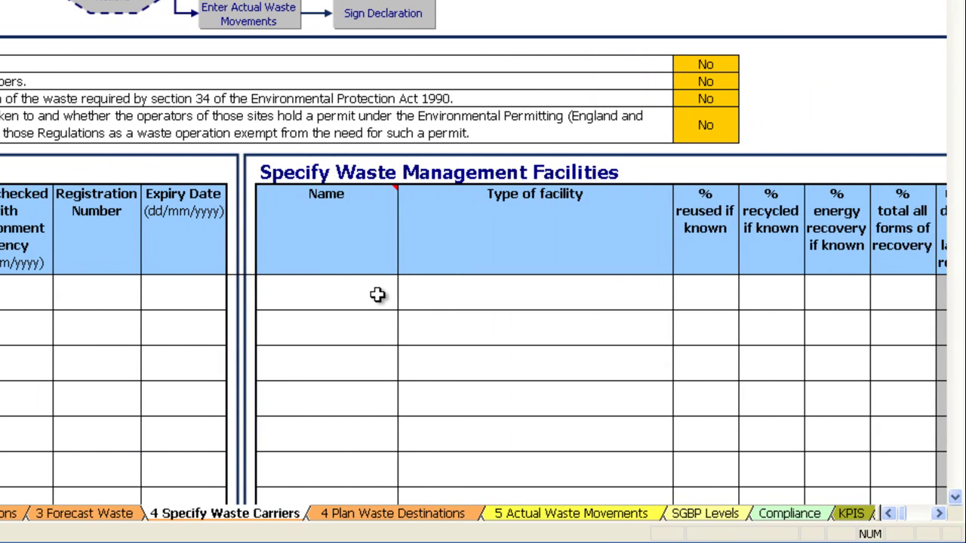
Add Andrews Materials Recycling Facility as the first waste management facility, with the facility type Mixed waste sent off site
{"action": "left_click", "coordinate": [377, 294]}
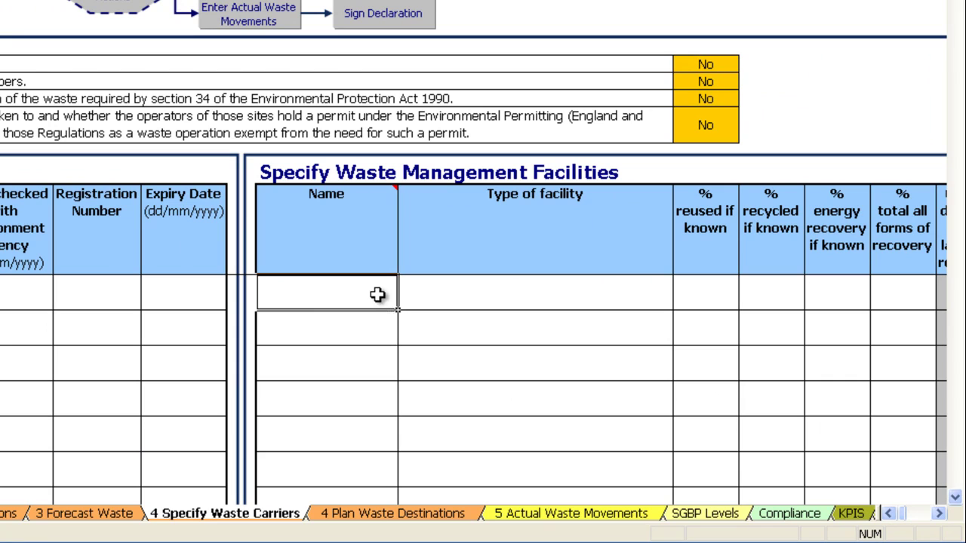
{"action": "type", "text": "Andrews Materials Recycling Facility"}
{"action": "left_click", "coordinate": [489, 302]}
{"action": "left_click", "coordinate": [681, 303]}
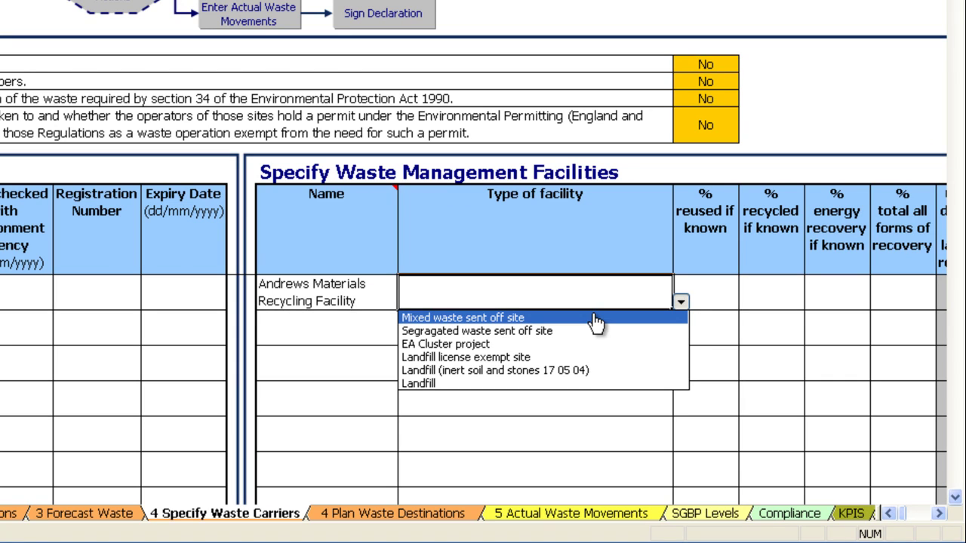
{"action": "left_click", "coordinate": [597, 319]}
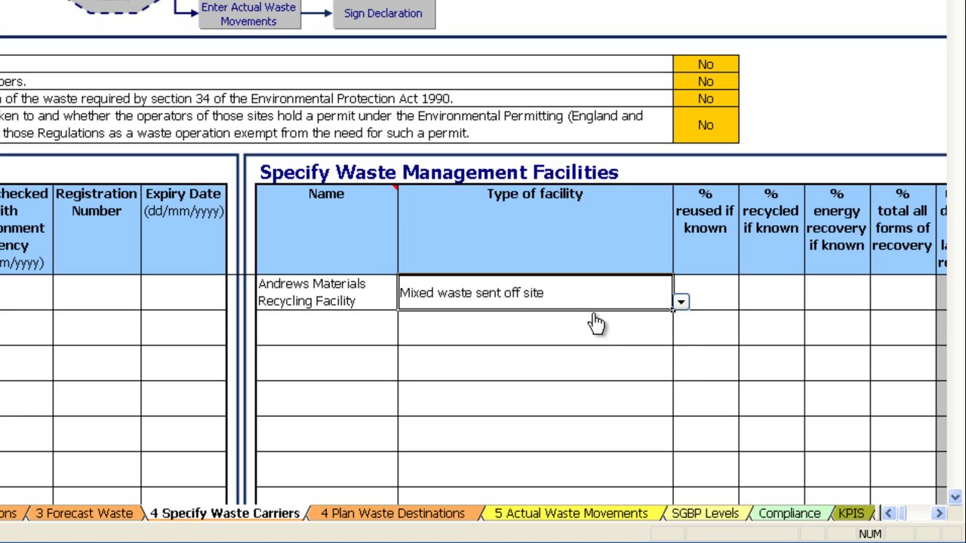
Set the recycling facility's total percentage for all forms of recovery to 85%
{"action": "left_click", "coordinate": [940, 515]}
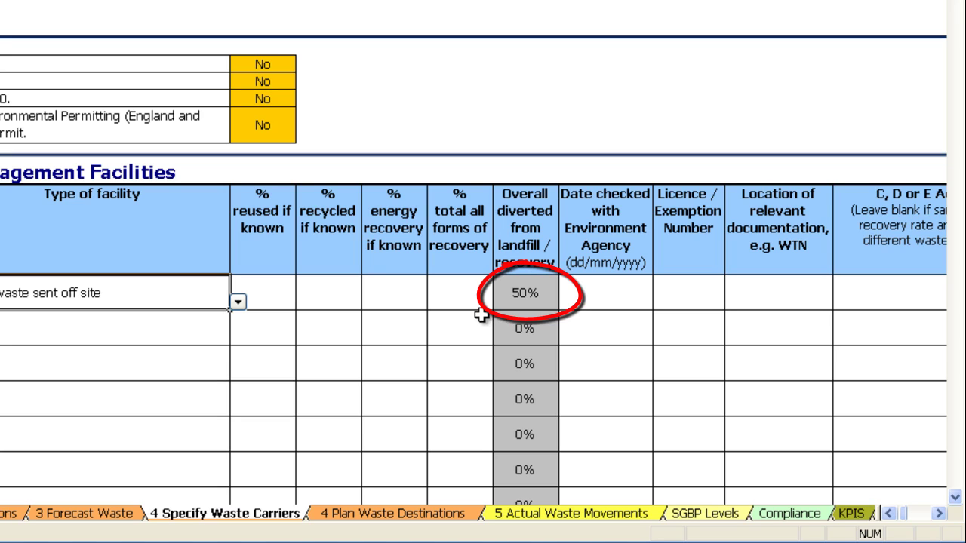
{"action": "left_click", "coordinate": [471, 297]}
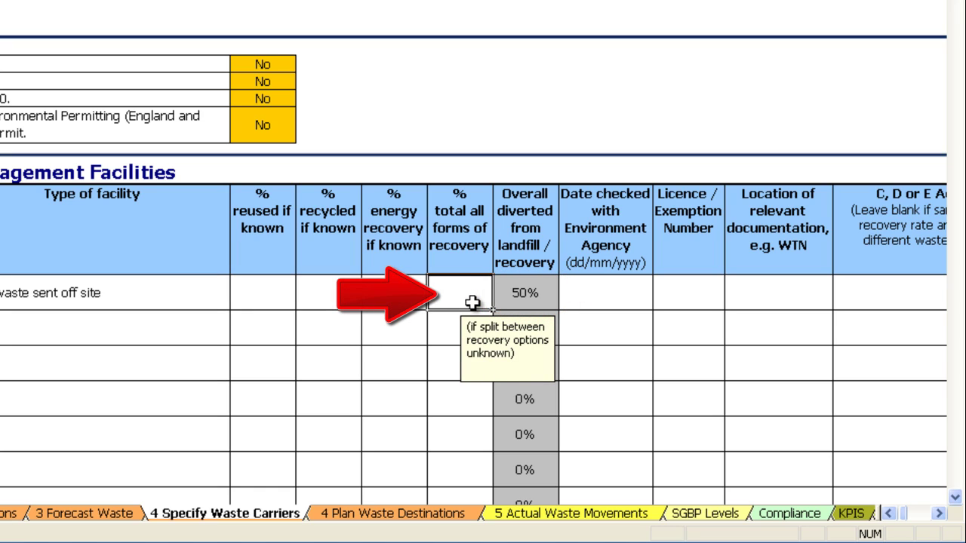
{"action": "type", "text": "85"}
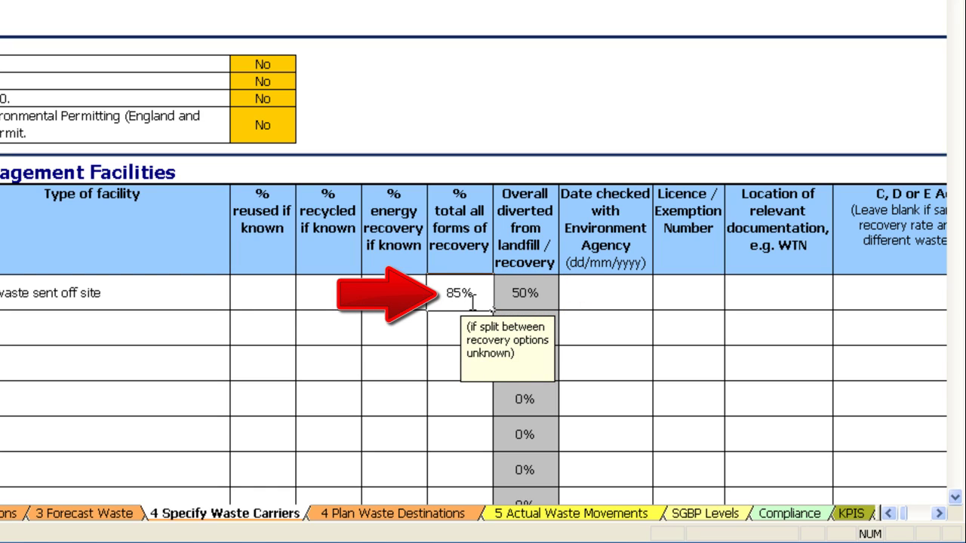
{"action": "key", "text": "Return"}
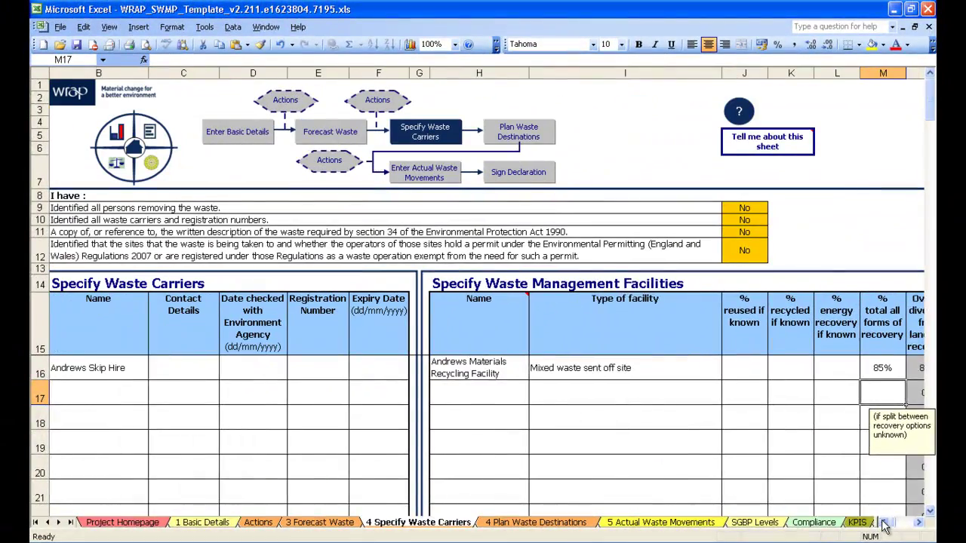
{"action": "left_click", "coordinate": [885, 523]}
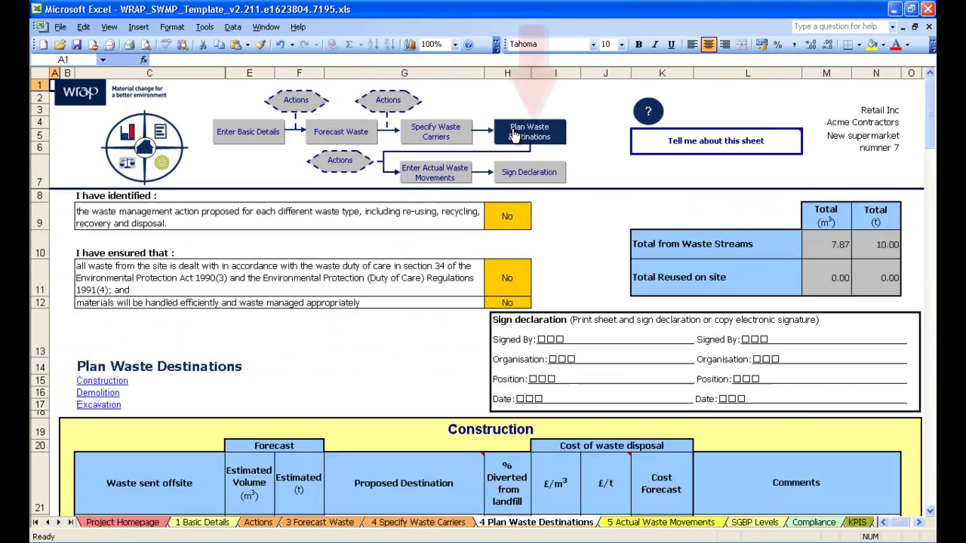
In the Construction table of Plan Waste Destinations, set the proposed destination for Inert - Building rubble to Andrews Materials Recycling Facility
{"action": "left_click", "coordinate": [514, 135]}
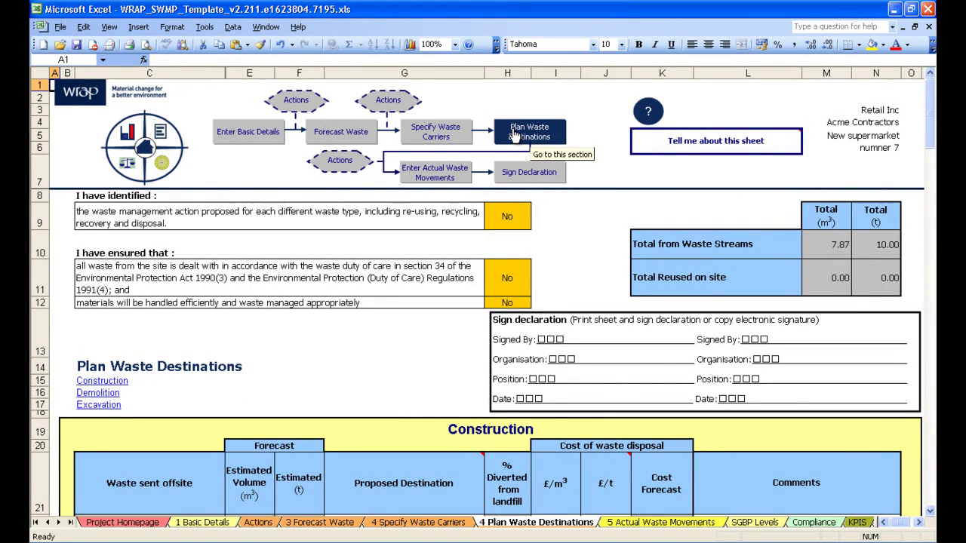
{"action": "scroll", "coordinate": [514, 134], "scroll_direction": "down", "scroll_amount": 3}
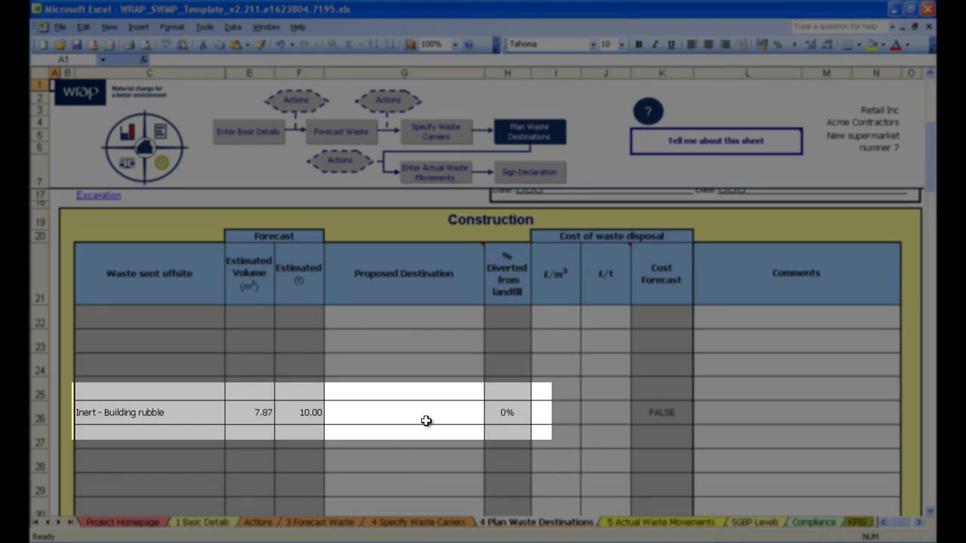
{"action": "left_click", "coordinate": [457, 418]}
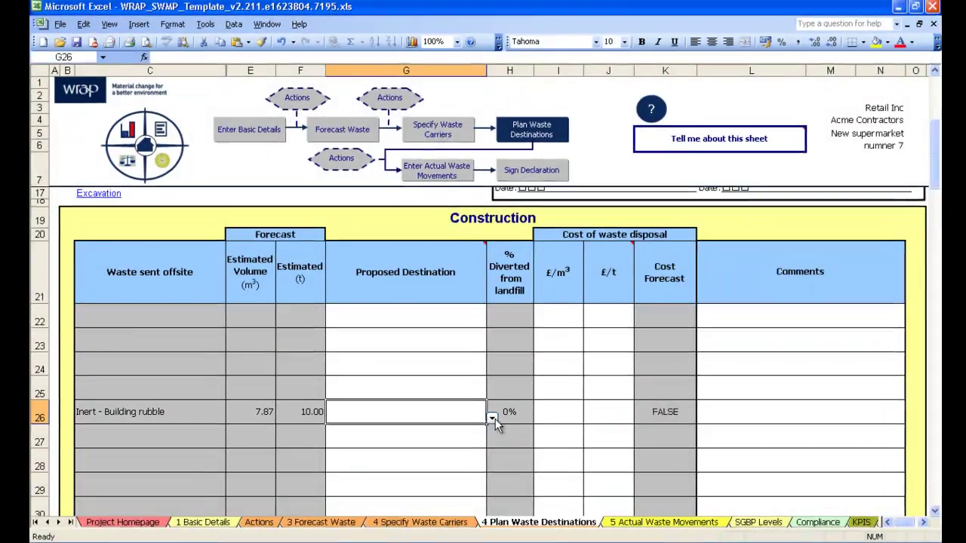
{"action": "left_click", "coordinate": [490, 419]}
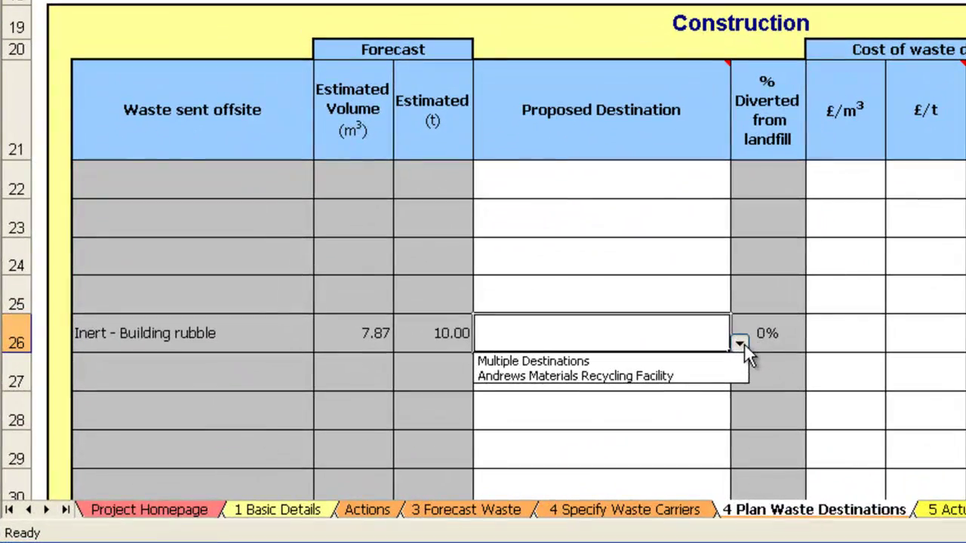
{"action": "left_click", "coordinate": [678, 378]}
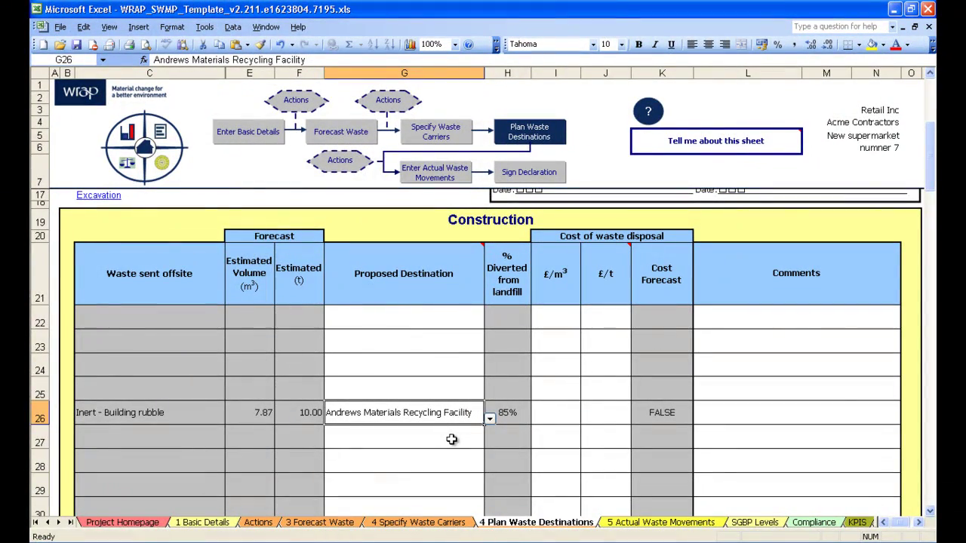
On the Actions sheet, record waste action 3 as a Waste Management and Recovery Action with the action taken "High recovery rate of 85%"
{"action": "scroll", "coordinate": [451, 439], "scroll_direction": "down", "scroll_amount": 3}
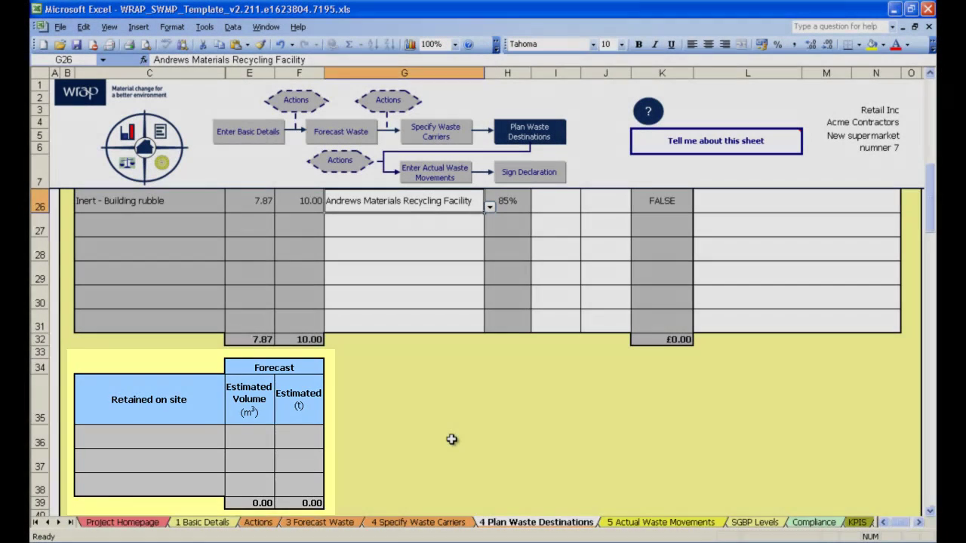
{"action": "scroll", "coordinate": [452, 439], "scroll_direction": "down", "scroll_amount": 5}
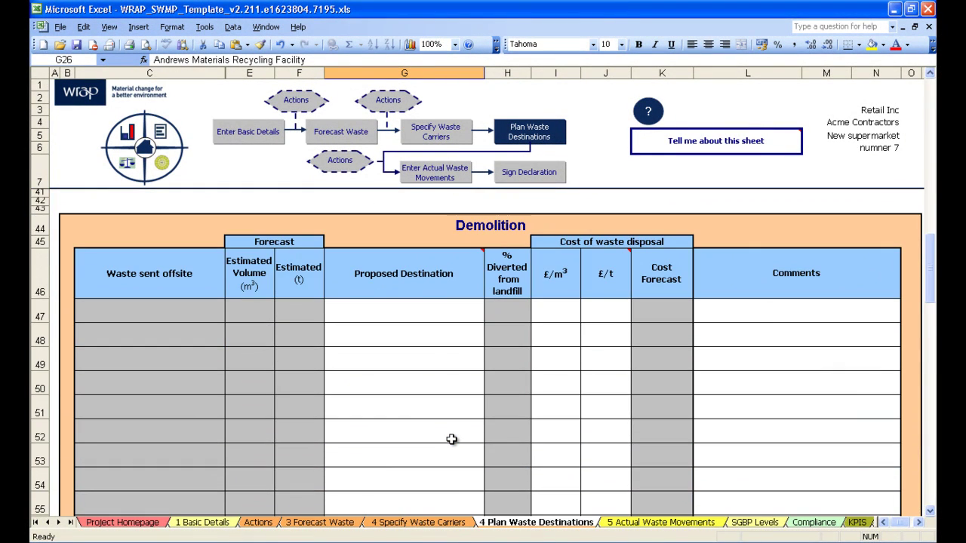
{"action": "scroll", "coordinate": [451, 440], "scroll_direction": "down", "scroll_amount": 8}
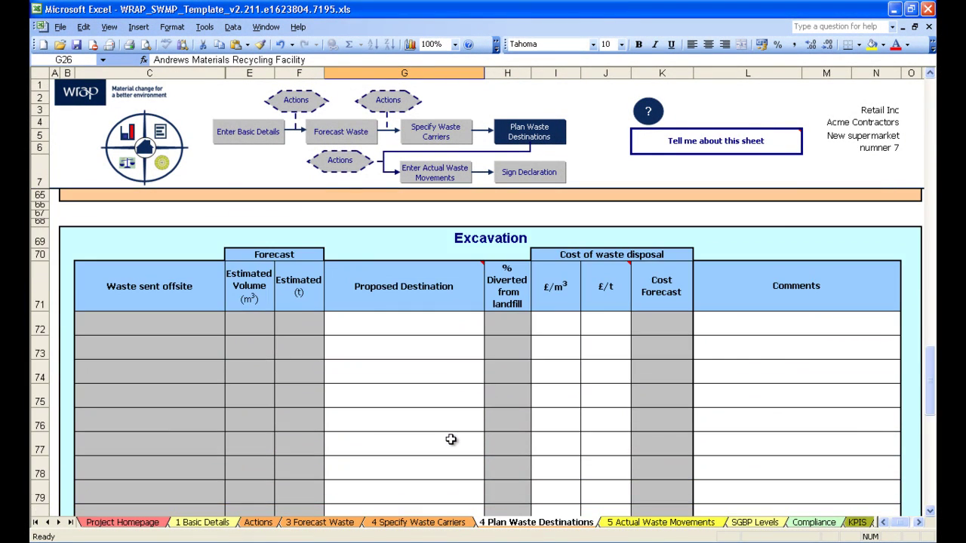
{"action": "scroll", "coordinate": [451, 439], "scroll_direction": "up", "scroll_amount": 19}
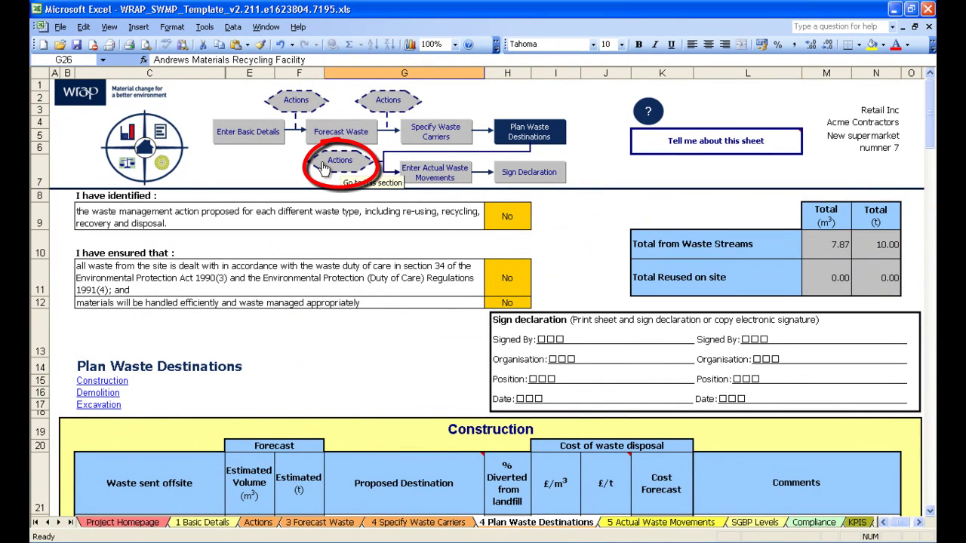
{"action": "left_click", "coordinate": [323, 165]}
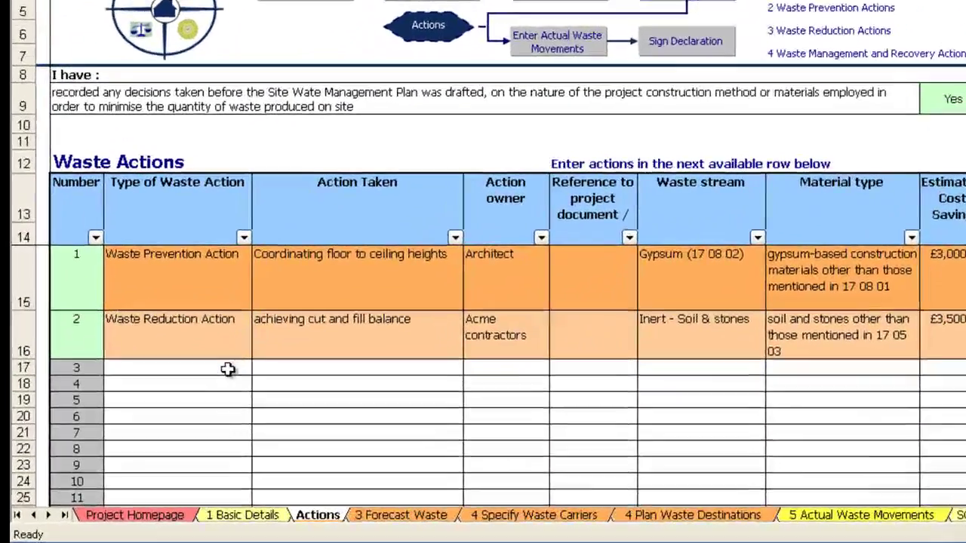
{"action": "left_click", "coordinate": [196, 411]}
{"action": "left_click", "coordinate": [215, 412]}
{"action": "left_click", "coordinate": [242, 393]}
{"action": "left_click", "coordinate": [314, 353]}
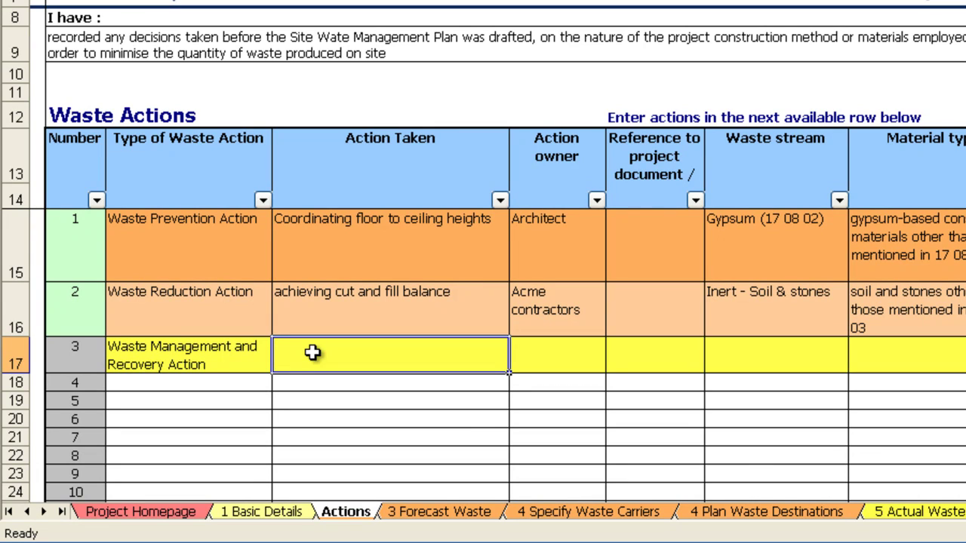
{"action": "type", "text": "High recovery rate of 85%"}
Enter Acme Contractors as the owner of waste action 3
{"action": "left_click", "coordinate": [519, 353]}
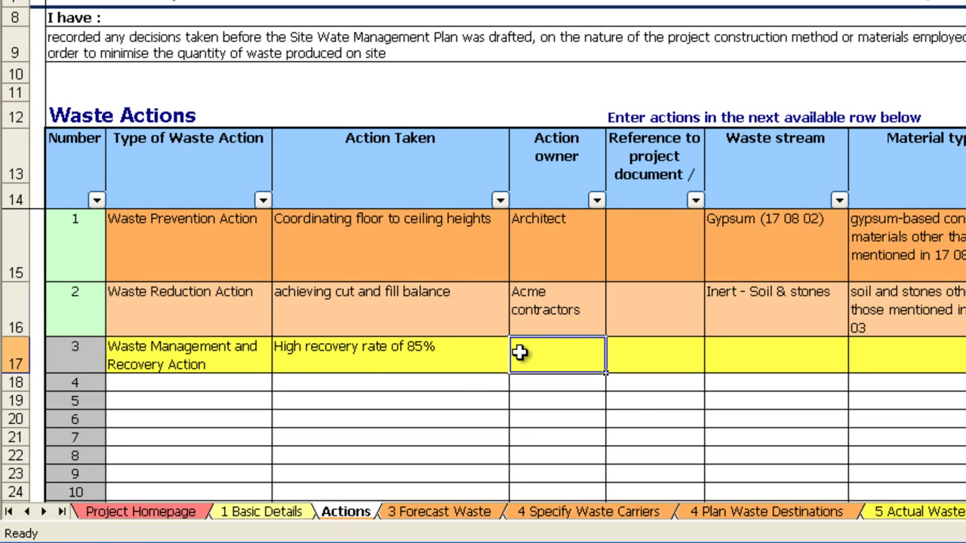
{"action": "type", "text": "Acme Contractors"}
{"action": "key", "text": "Return"}
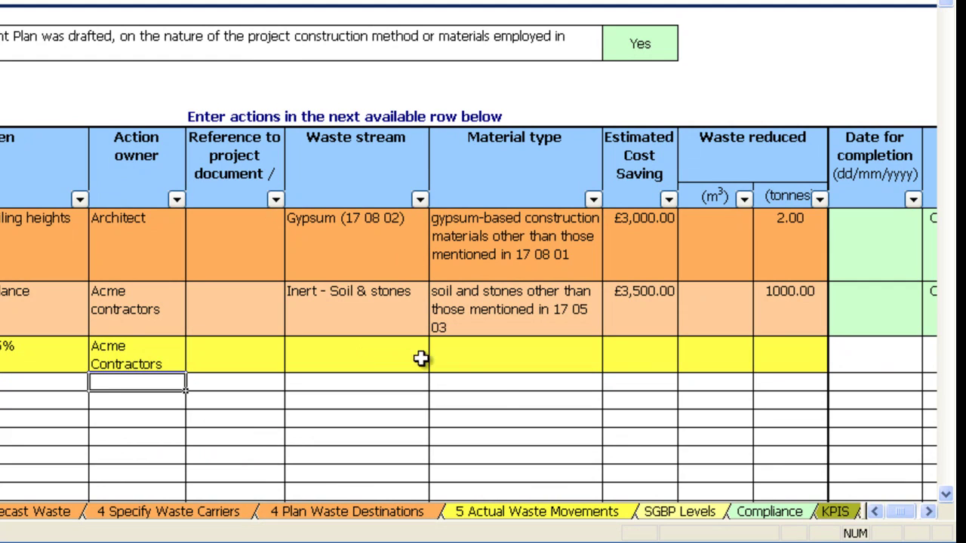
{"action": "left_click", "coordinate": [929, 514]}
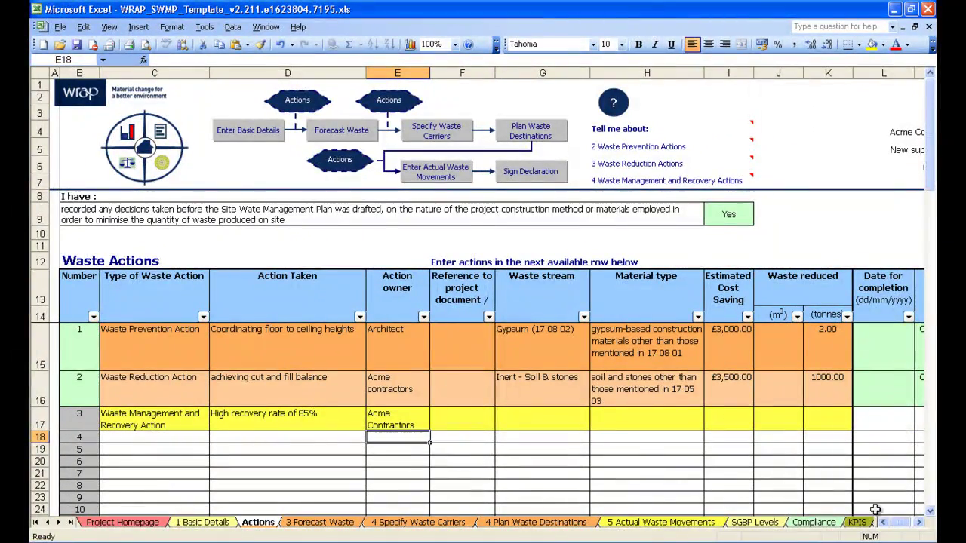
On the Actual Waste Movements sheet, set movement 1's activity to Construction and its waste stream to Inert - mixture of concrete, bricks, tiles etc
{"action": "left_click", "coordinate": [439, 175]}
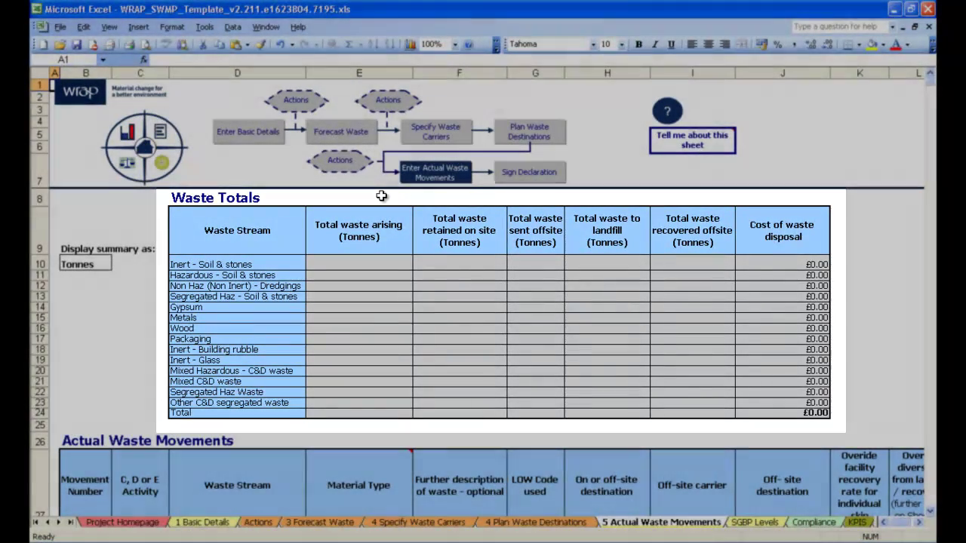
{"action": "scroll", "coordinate": [382, 196], "scroll_direction": "down", "scroll_amount": 6}
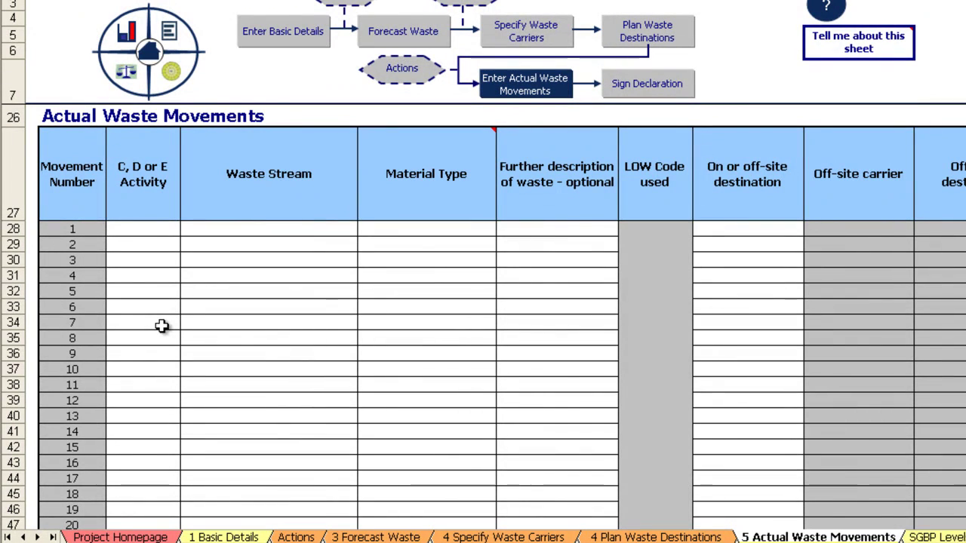
{"action": "left_click", "coordinate": [170, 230]}
{"action": "left_click", "coordinate": [188, 229]}
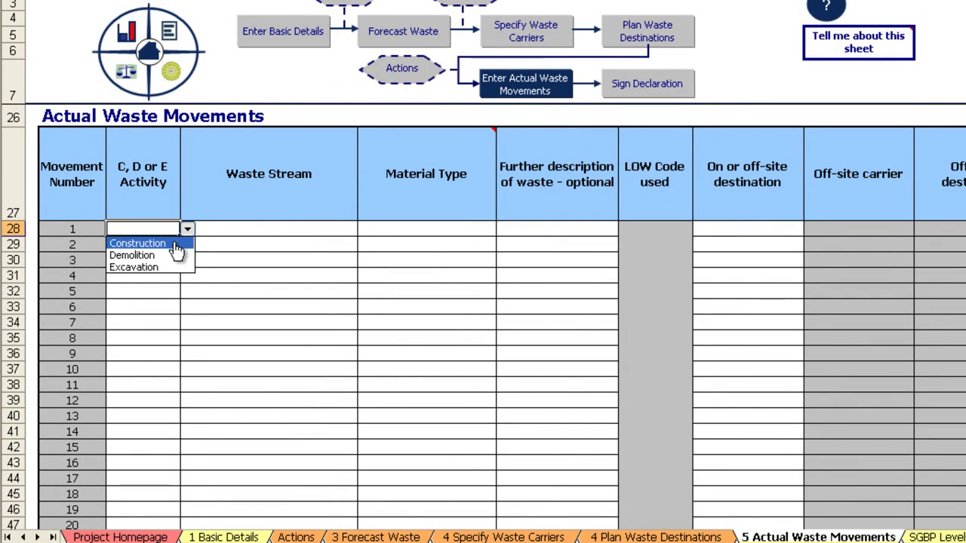
{"action": "left_click", "coordinate": [173, 243]}
{"action": "left_click", "coordinate": [280, 229]}
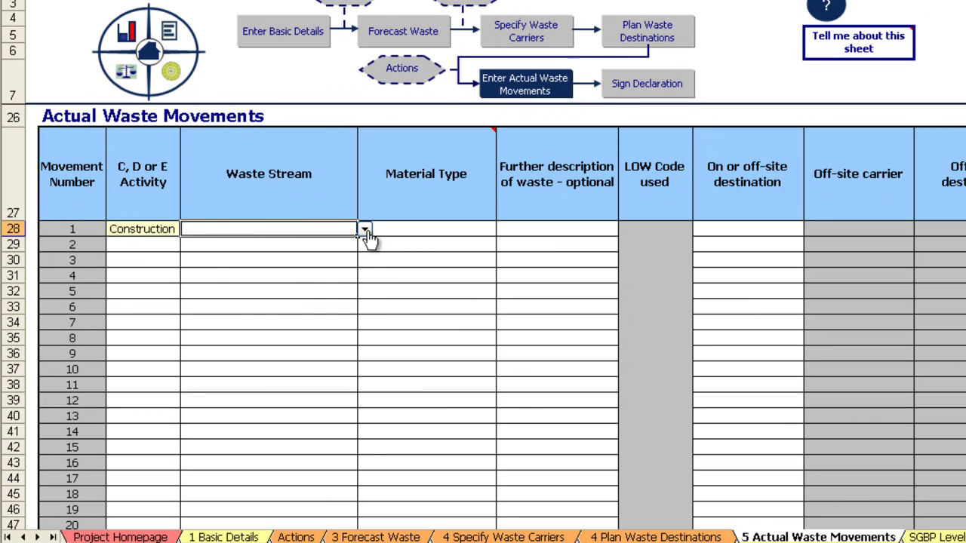
{"action": "left_click", "coordinate": [365, 229]}
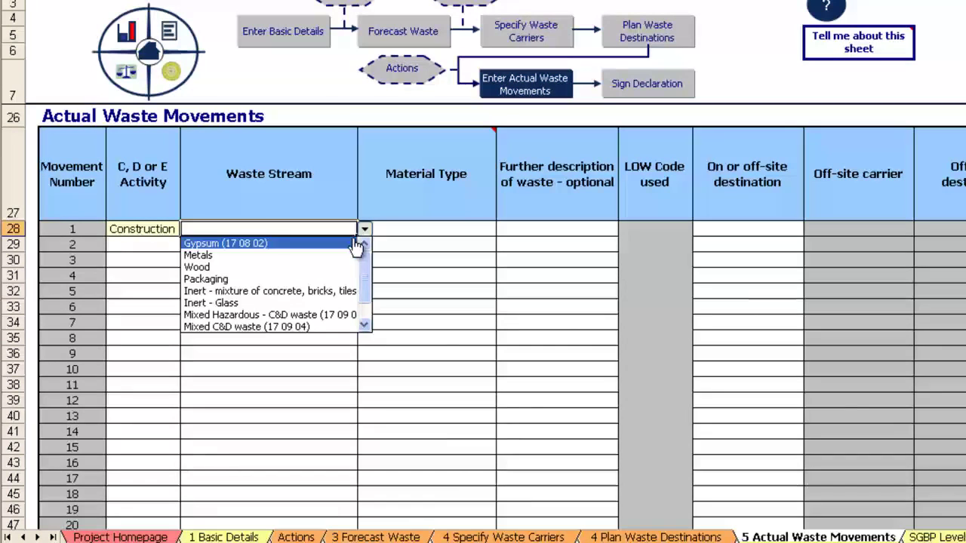
{"action": "left_click", "coordinate": [306, 292]}
For waste movement 1, set the material type to concrete and the on or off-site destination to Off-site segregated
{"action": "left_click", "coordinate": [441, 246]}
{"action": "left_click", "coordinate": [503, 245]}
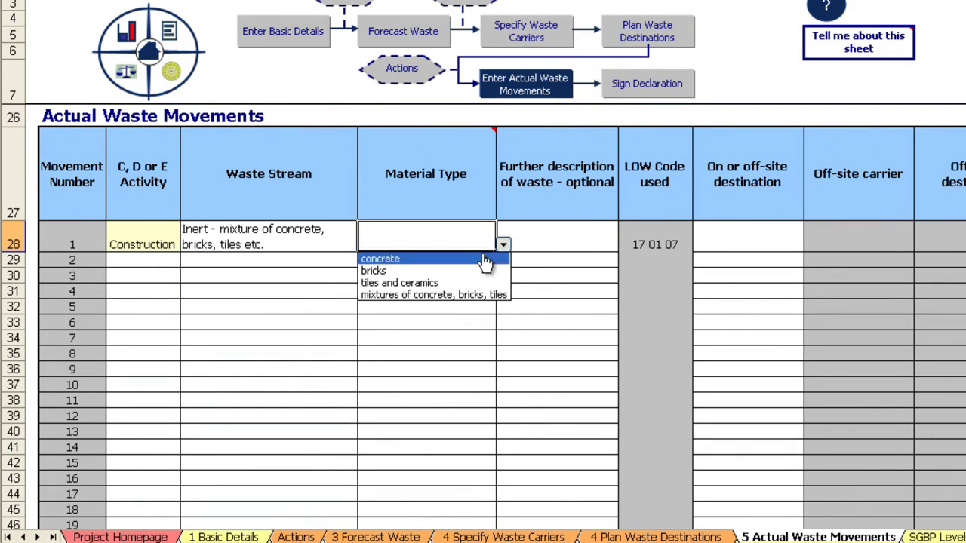
{"action": "left_click", "coordinate": [478, 260]}
{"action": "left_click", "coordinate": [796, 246]}
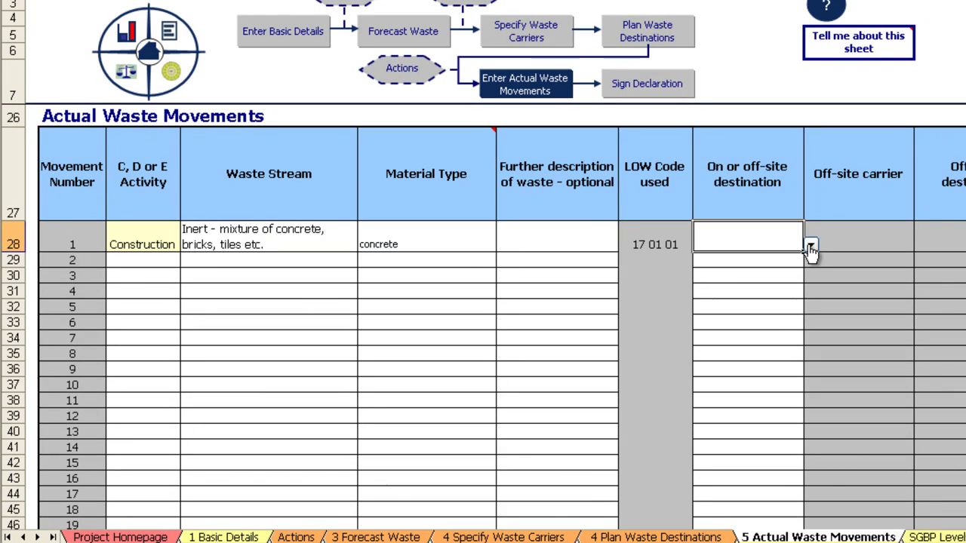
{"action": "left_click", "coordinate": [811, 249]}
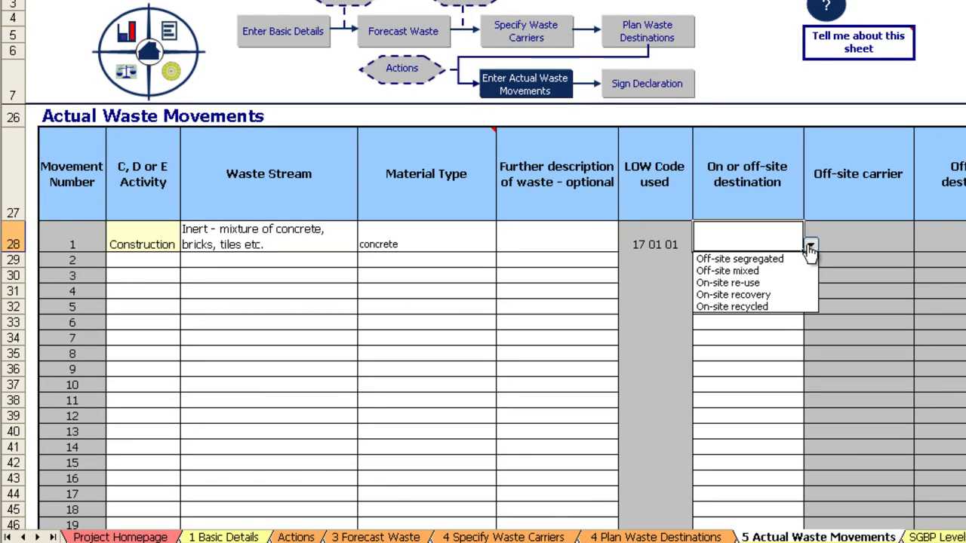
{"action": "left_click", "coordinate": [747, 259]}
Assign Andrews Skip Hire as movement 1's off-site carrier and Andrews Materials Recycling Facility as its off-site destination
{"action": "left_click", "coordinate": [836, 241]}
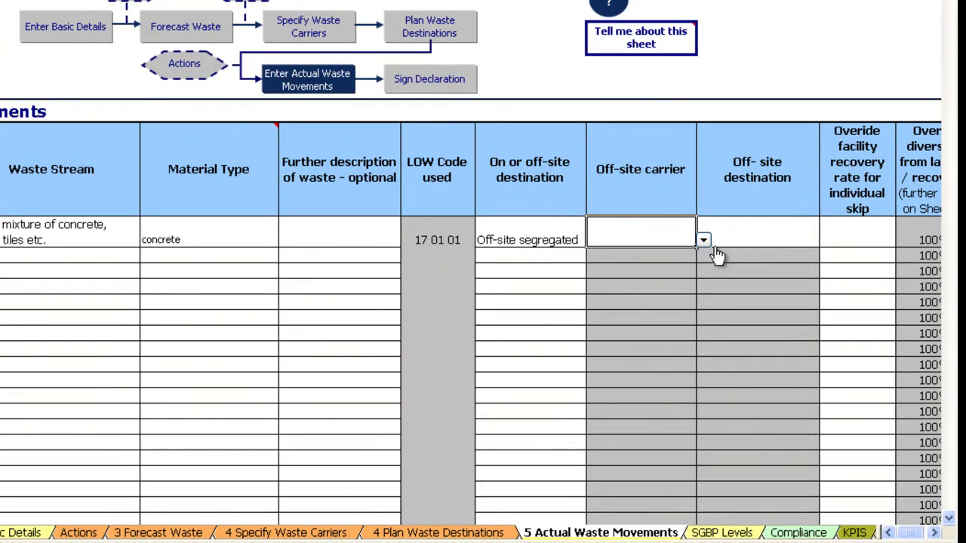
{"action": "left_click", "coordinate": [704, 241]}
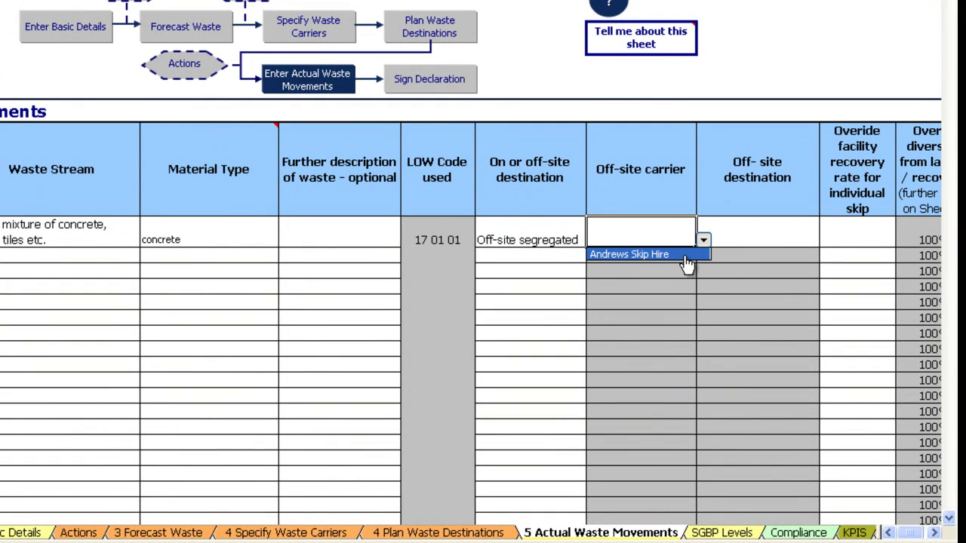
{"action": "left_click", "coordinate": [687, 257]}
{"action": "left_click", "coordinate": [780, 234]}
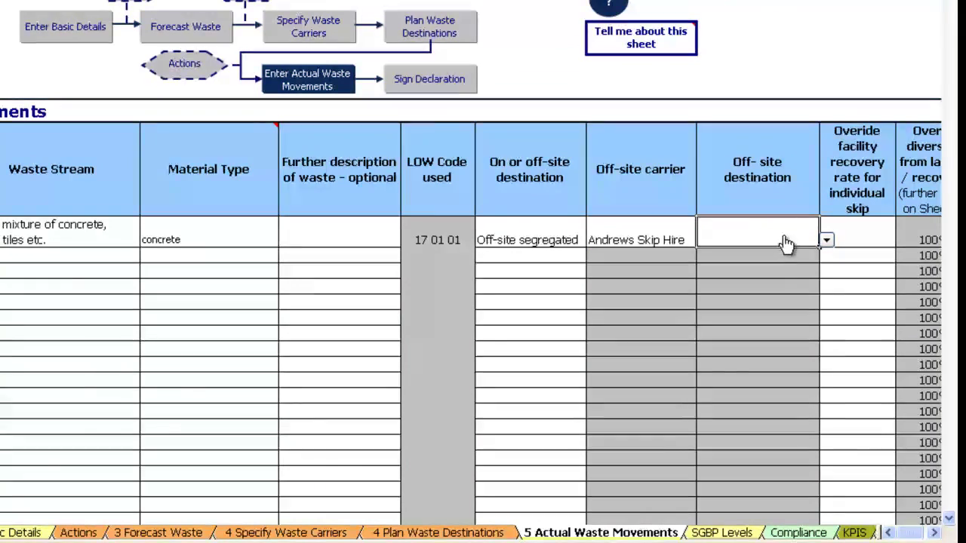
{"action": "left_click", "coordinate": [826, 240]}
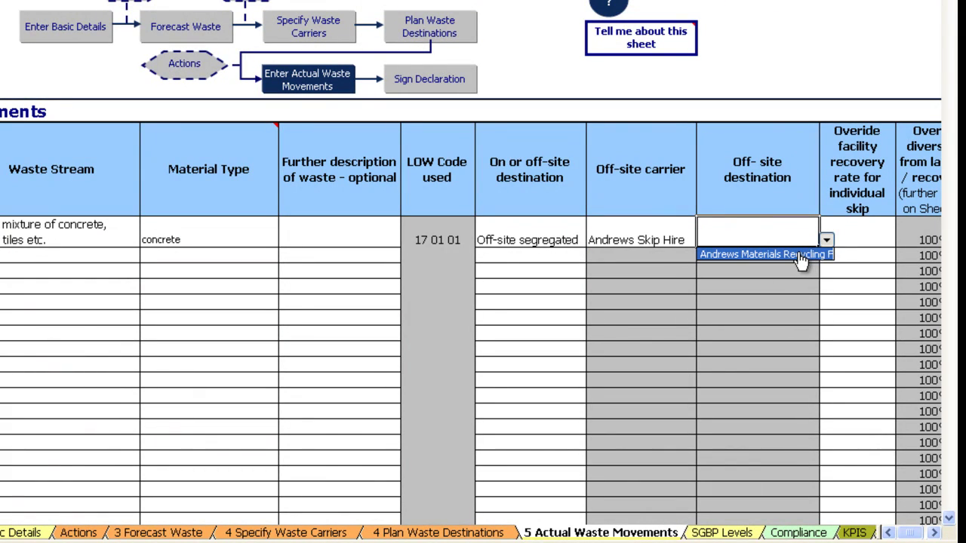
{"action": "left_click", "coordinate": [803, 257]}
Enter waste totals of 10 tonnes and an actual cost of 100 for movement 1
{"action": "left_click", "coordinate": [852, 231]}
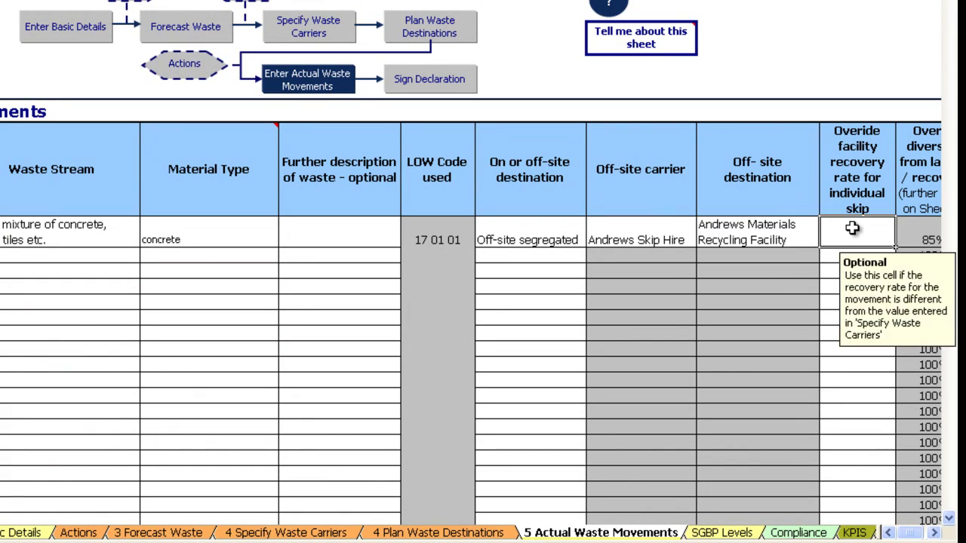
{"action": "left_click", "coordinate": [935, 535]}
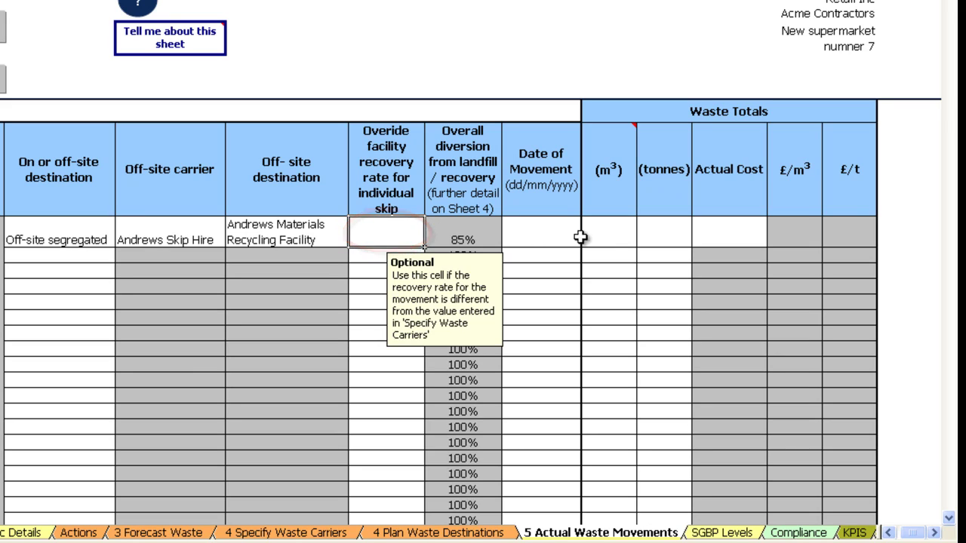
{"action": "left_click", "coordinate": [653, 230]}
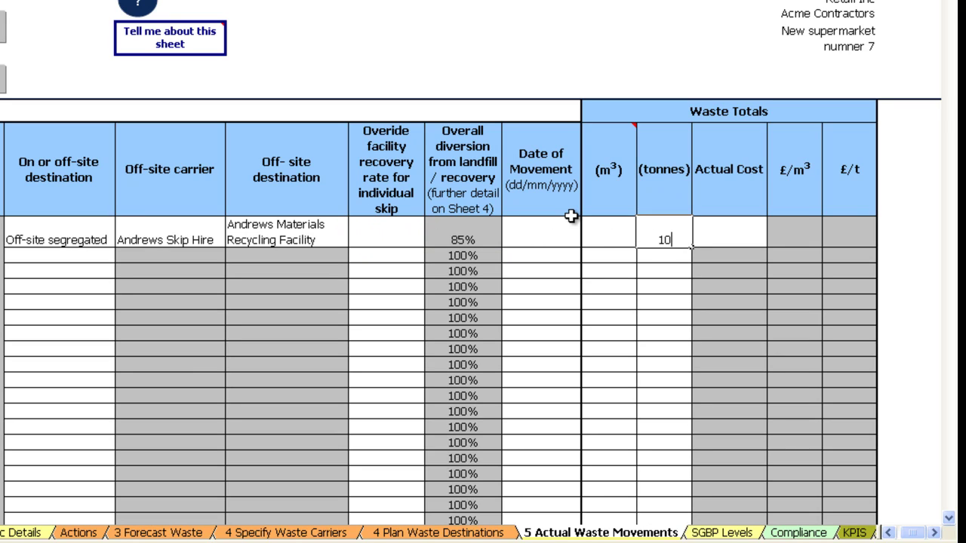
{"action": "type", "text": "10"}
{"action": "left_click", "coordinate": [738, 230]}
{"action": "type", "text": "100"}
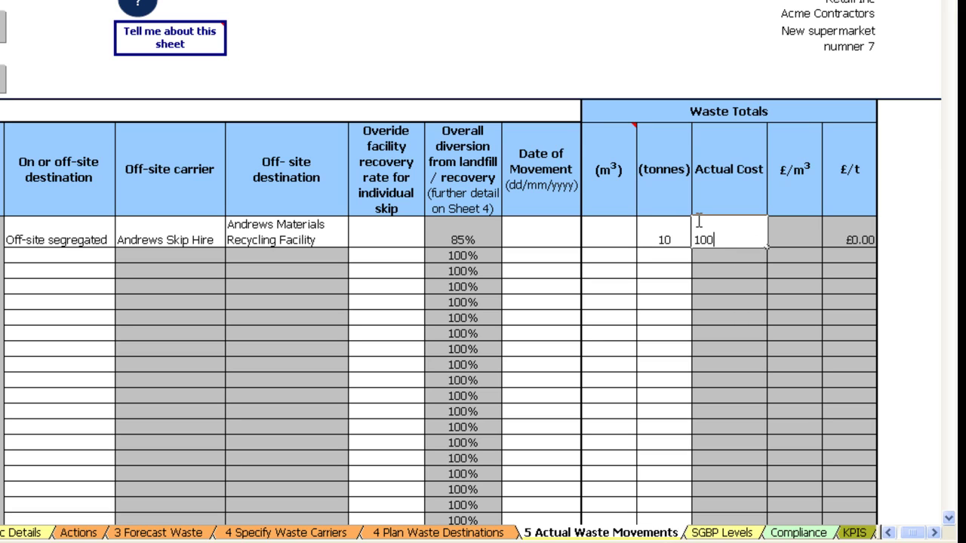
{"action": "key", "text": "Return"}
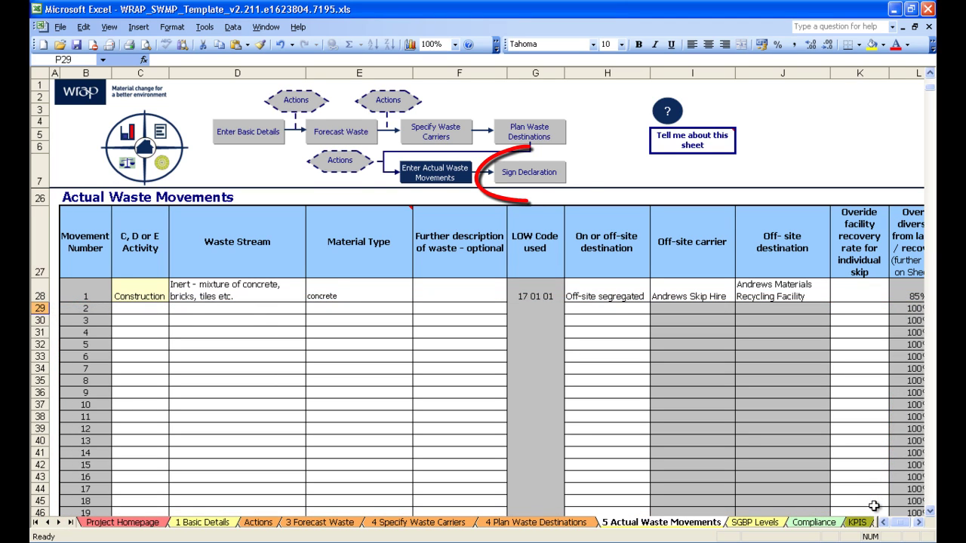
Go to the Sign Declaration section and review the monitoring confirmation, deviation explanation and lessons-learnt fields
{"action": "left_click", "coordinate": [560, 182]}
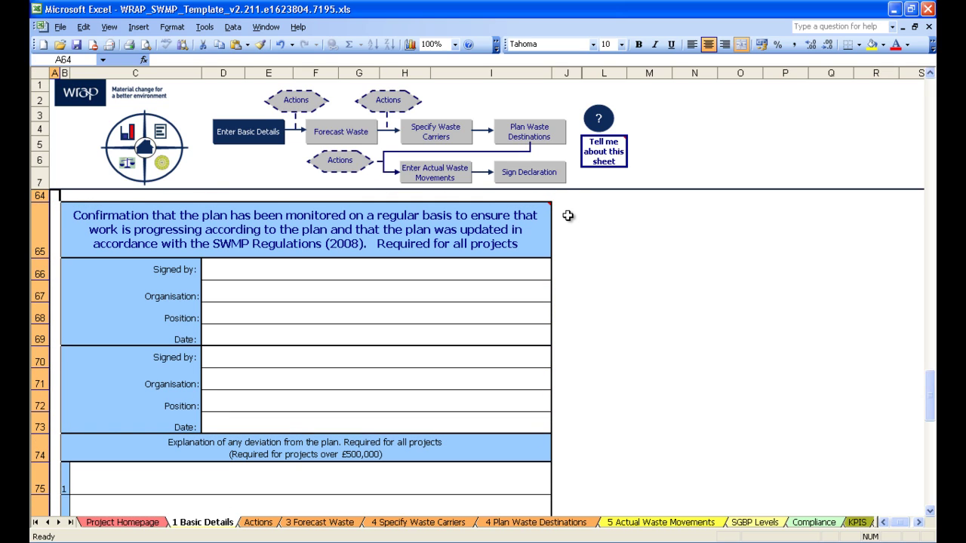
{"action": "scroll", "coordinate": [568, 216], "scroll_direction": "down", "scroll_amount": 3}
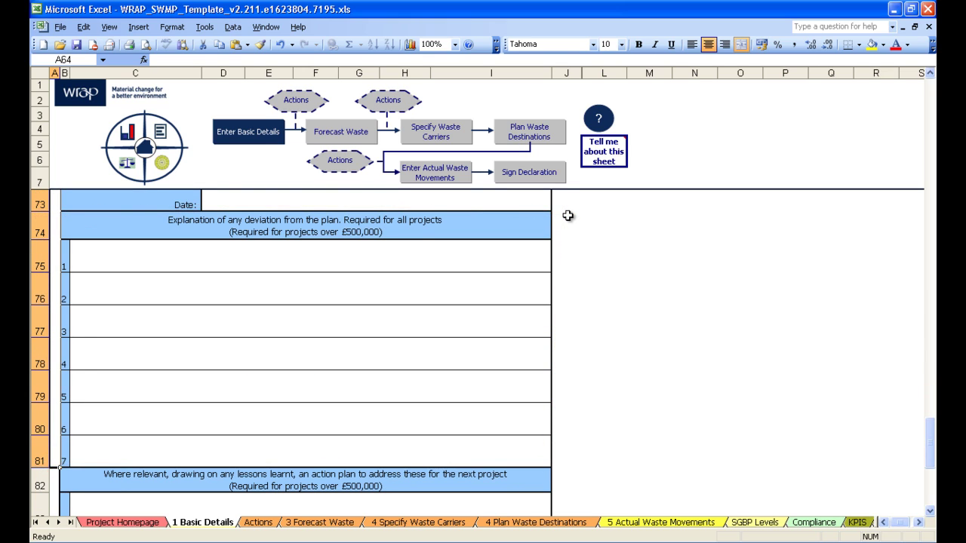
{"action": "scroll", "coordinate": [568, 216], "scroll_direction": "down", "scroll_amount": 3}
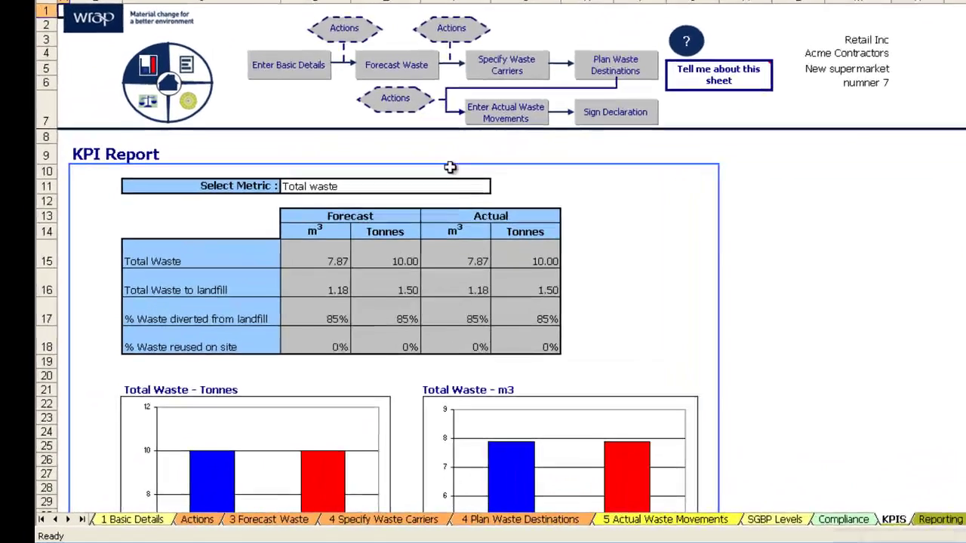
On the KPI Report, examine the metric selector and the charts comparing predicted and actual total waste and waste to landfill
{"action": "left_click", "coordinate": [464, 186]}
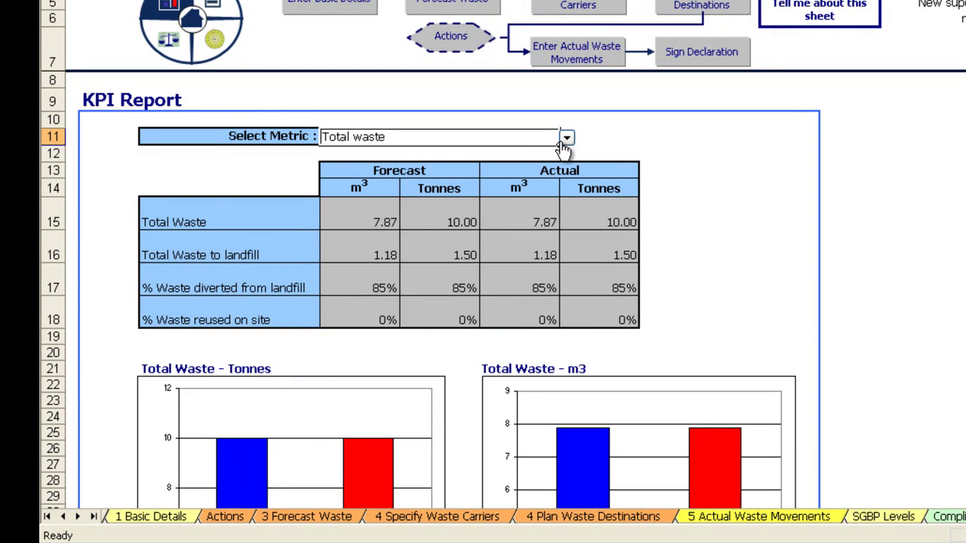
{"action": "scroll", "coordinate": [563, 148], "scroll_direction": "down", "scroll_amount": 4}
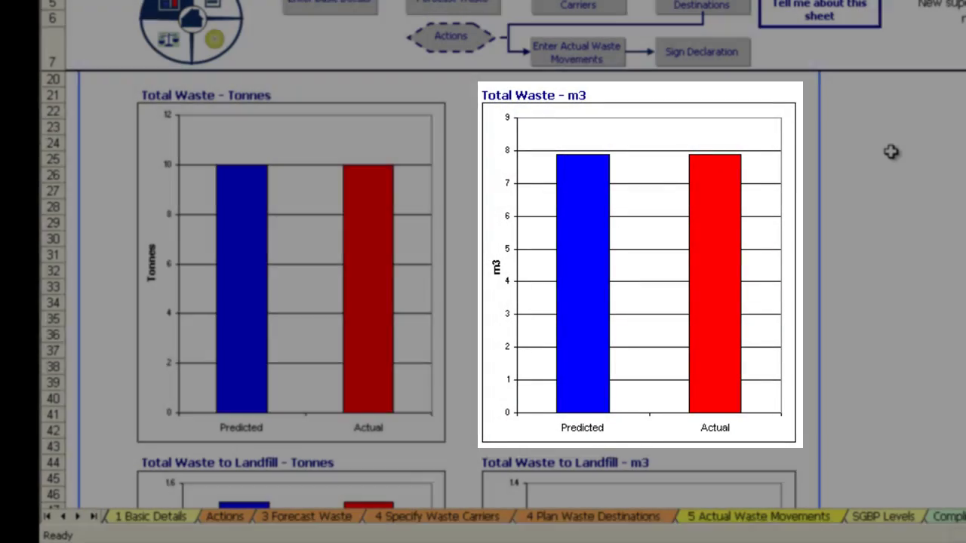
{"action": "scroll", "coordinate": [892, 151], "scroll_direction": "down", "scroll_amount": 6}
{"action": "scroll", "coordinate": [891, 152], "scroll_direction": "down", "scroll_amount": 1}
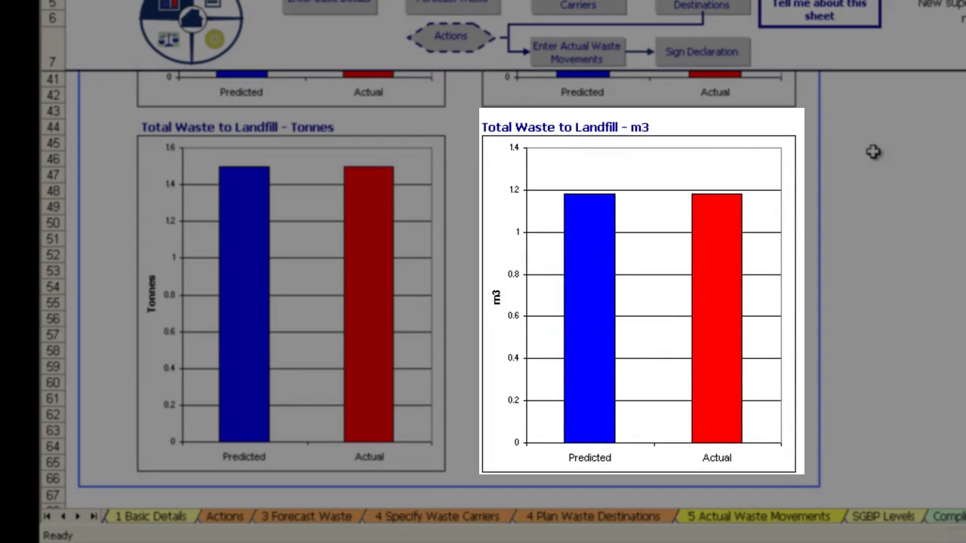
{"action": "scroll", "coordinate": [873, 152], "scroll_direction": "up", "scroll_amount": 11}
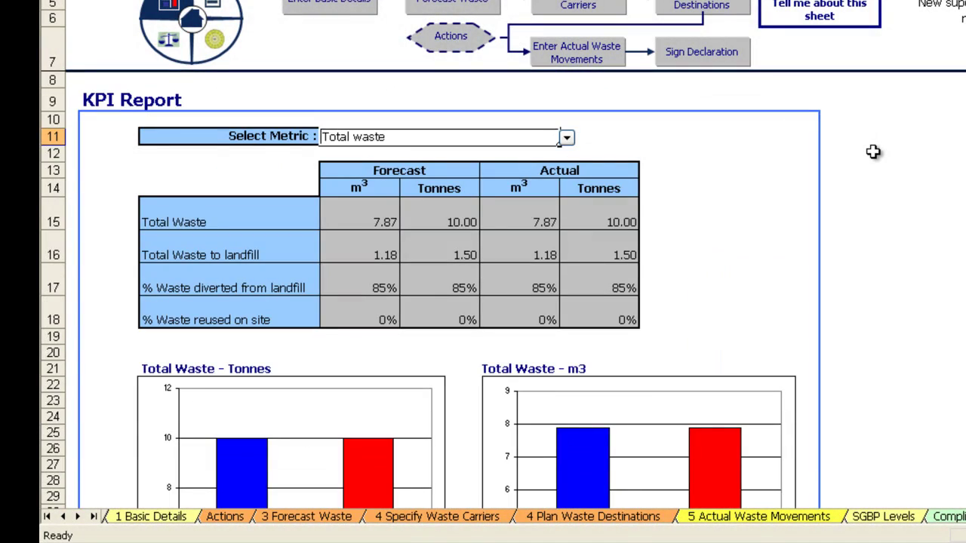